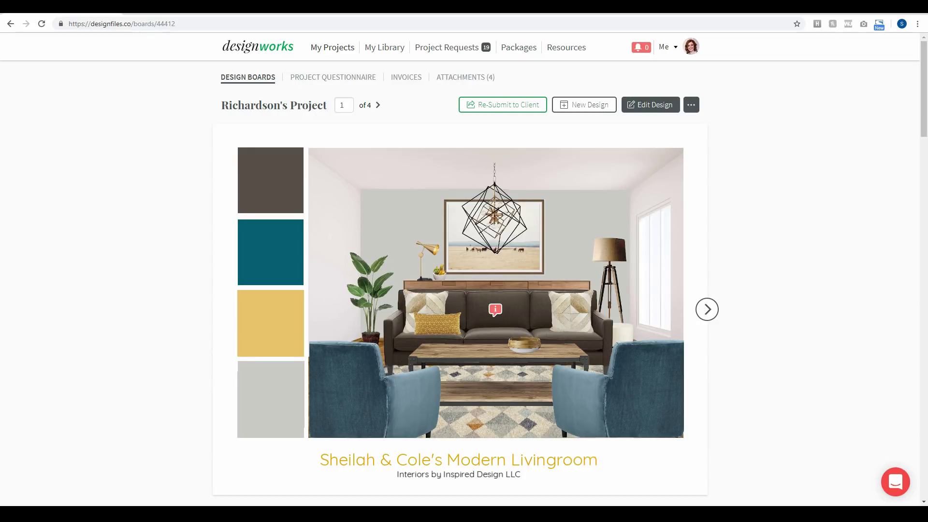
- Show Richardson's Project's Invoices page, listing DW0002 (submitted) and DW0001 (paid)
{"action": "left_click", "coordinate": [406, 79]}
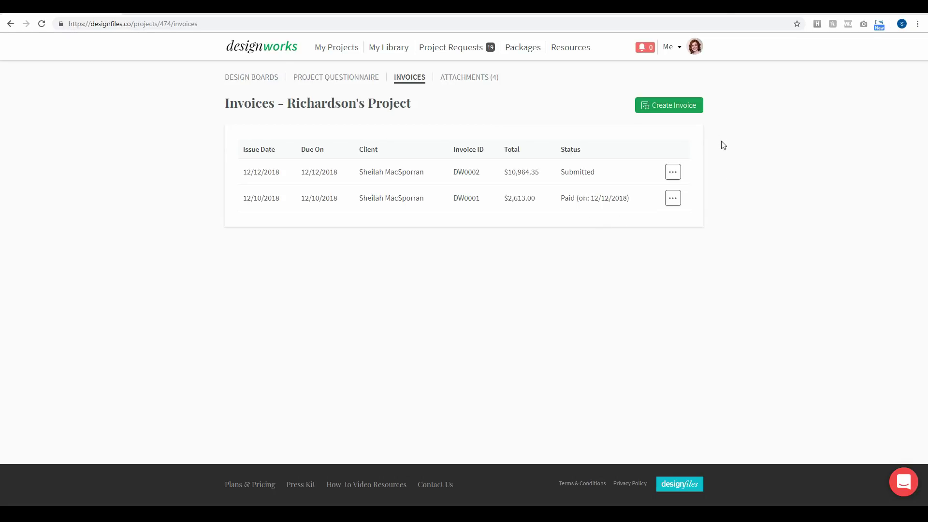
- Create a new invoice for the project's client with invoice ID DW0003
{"action": "left_click", "coordinate": [677, 110]}
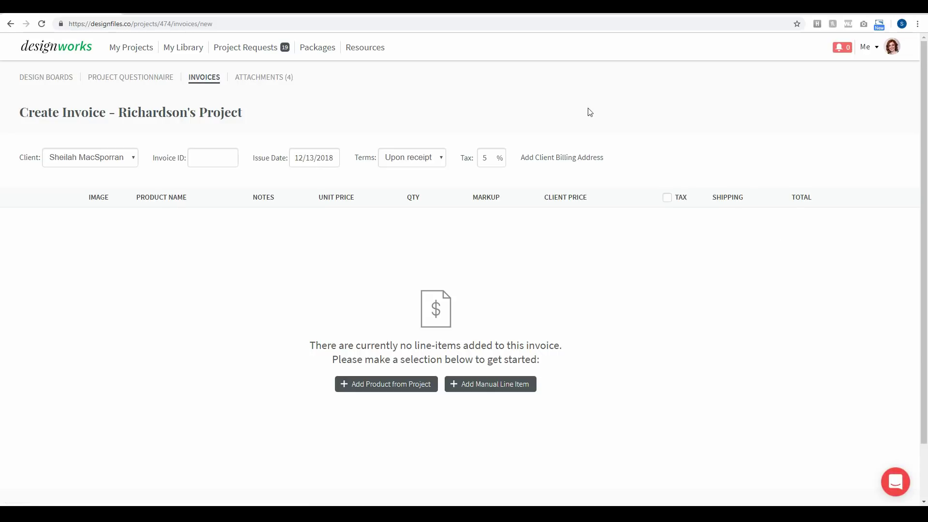
{"action": "left_click", "coordinate": [134, 160]}
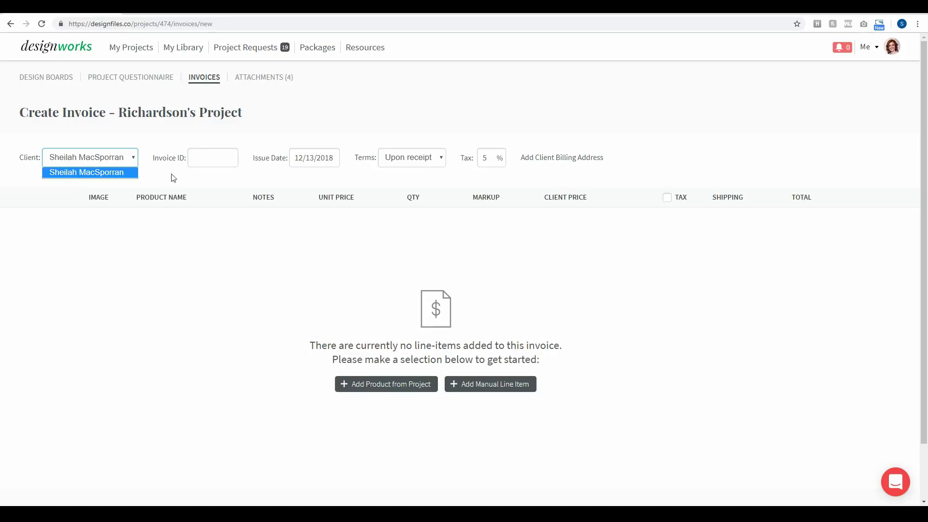
{"action": "left_click", "coordinate": [209, 160]}
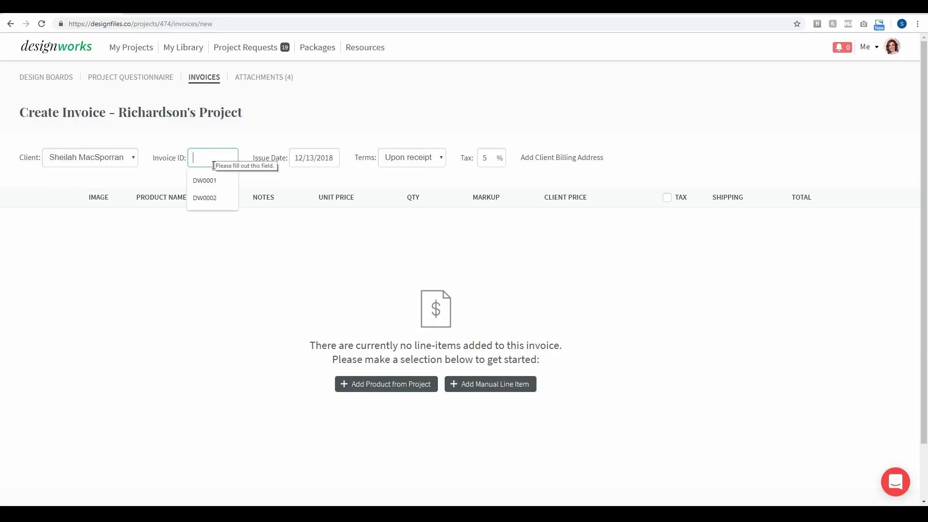
{"action": "left_click", "coordinate": [208, 180]}
{"action": "left_click", "coordinate": [220, 158]}
{"action": "key", "text": "BackSpace"}
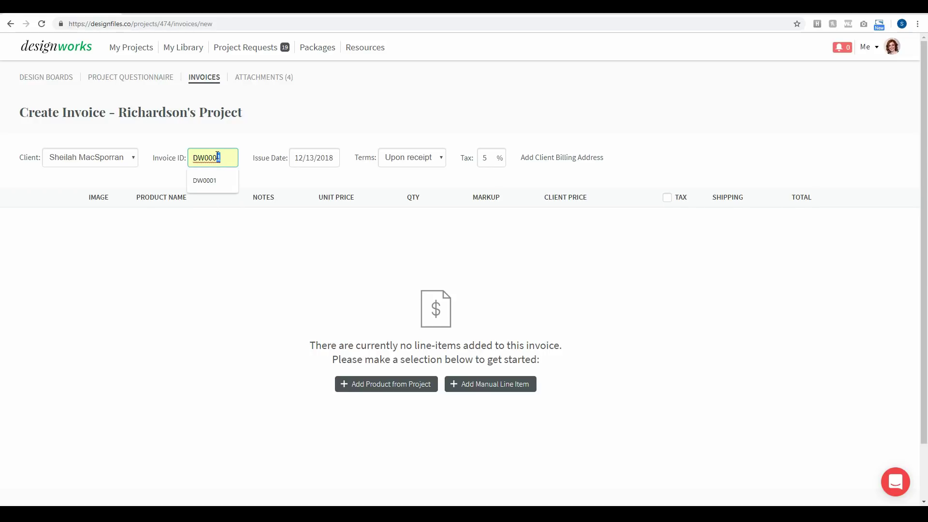
{"action": "type", "text": "3"}
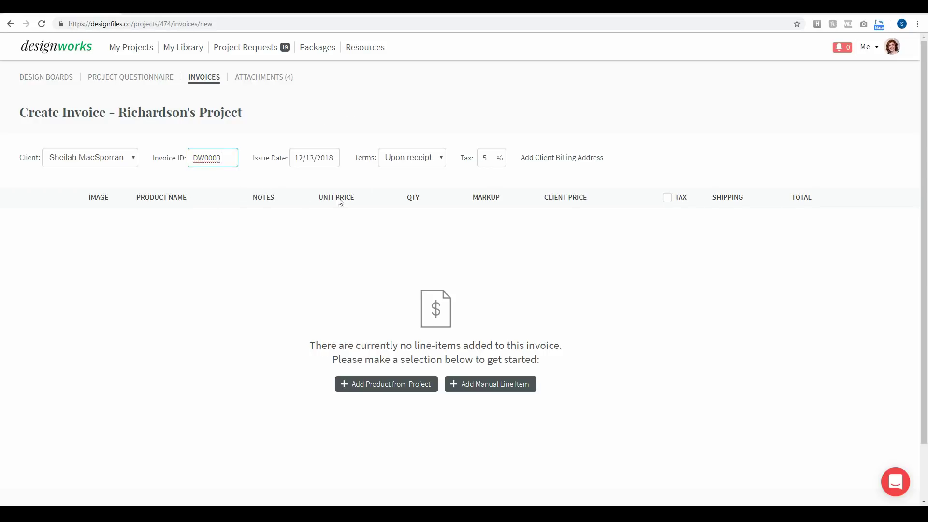
- Set the invoice terms to Net 30 and the tax rate to 8%
{"action": "left_click", "coordinate": [440, 158]}
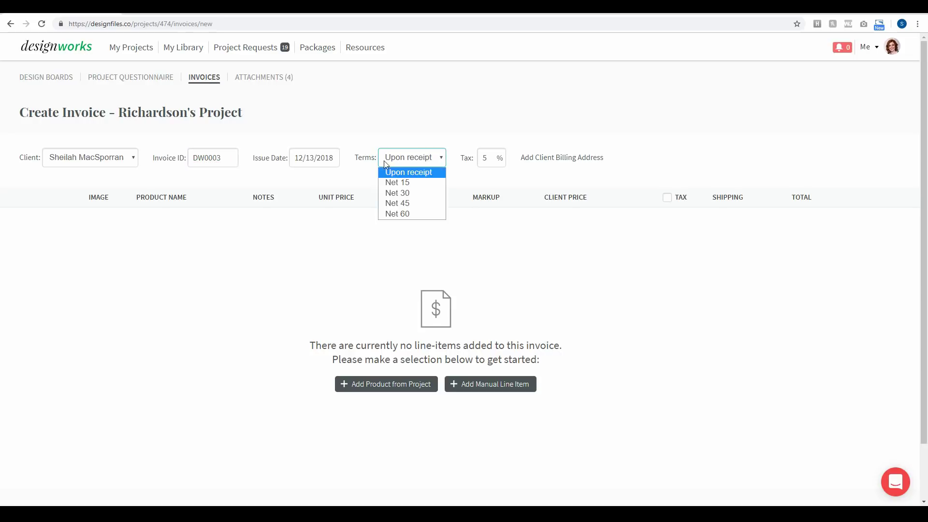
{"action": "left_click", "coordinate": [401, 193]}
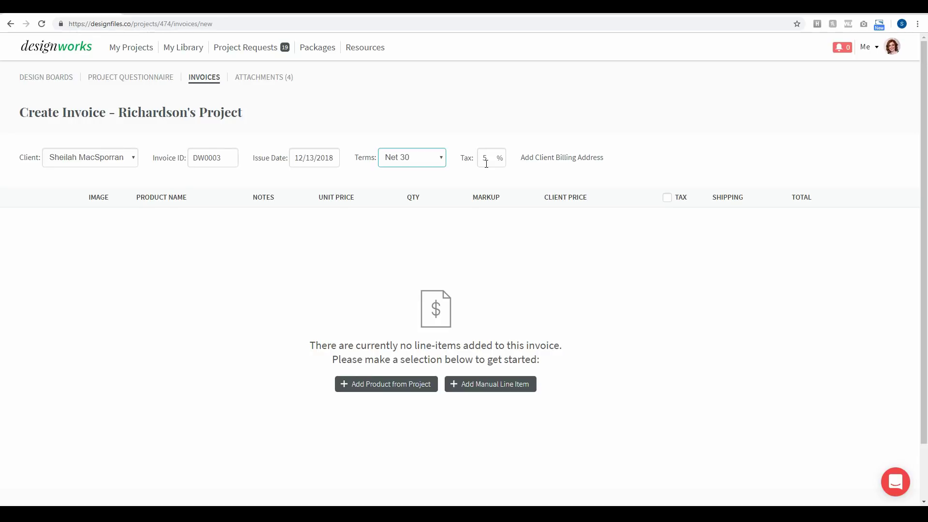
{"action": "key", "text": "Tab"}
{"action": "type", "text": "8"}
- Copy the client's three address lines from Notepad into the invoice's billing address box
{"action": "left_click", "coordinate": [566, 164]}
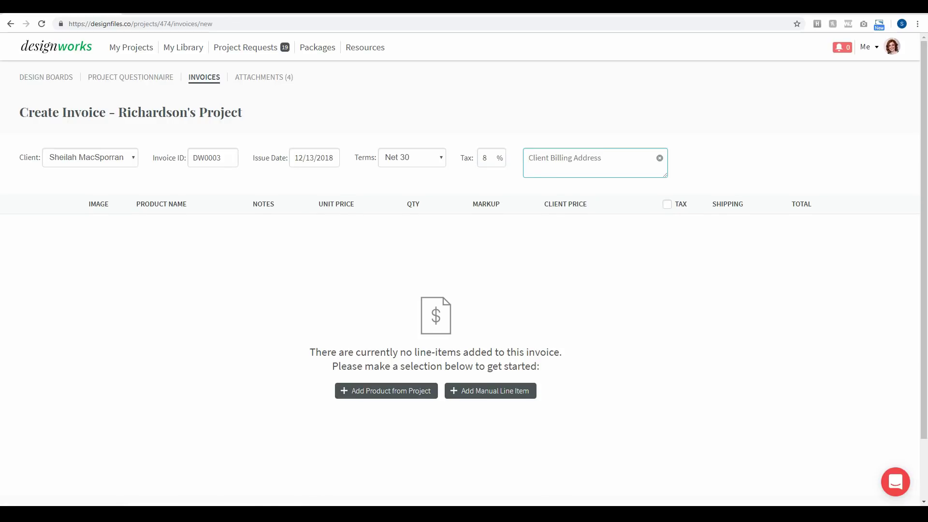
{"action": "key", "text": "alt+Tab"}
{"action": "left_click_drag", "start_coordinate": [517, 112], "coordinate": [492, 96]}
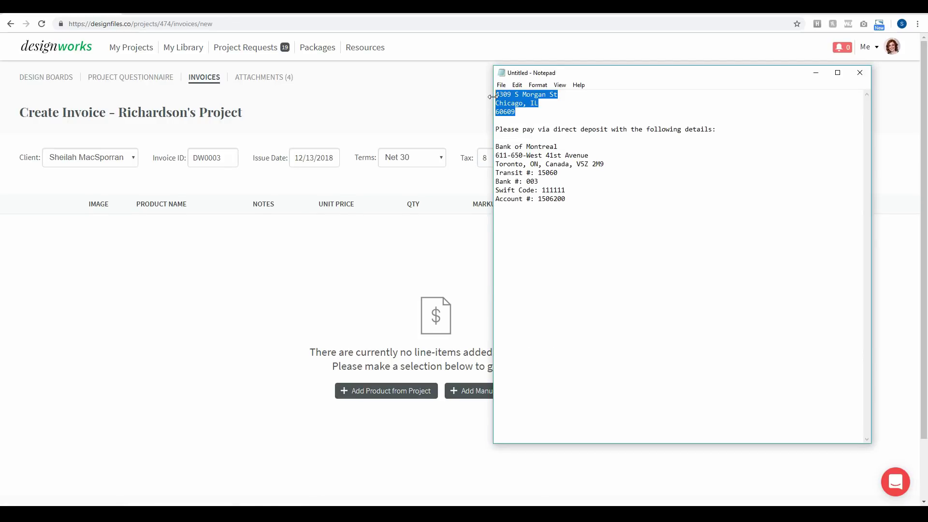
{"action": "key", "text": "ctrl+c"}
{"action": "key", "text": "alt+Tab"}
{"action": "left_click", "coordinate": [542, 155]}
{"action": "key", "text": "ctrl+v"}
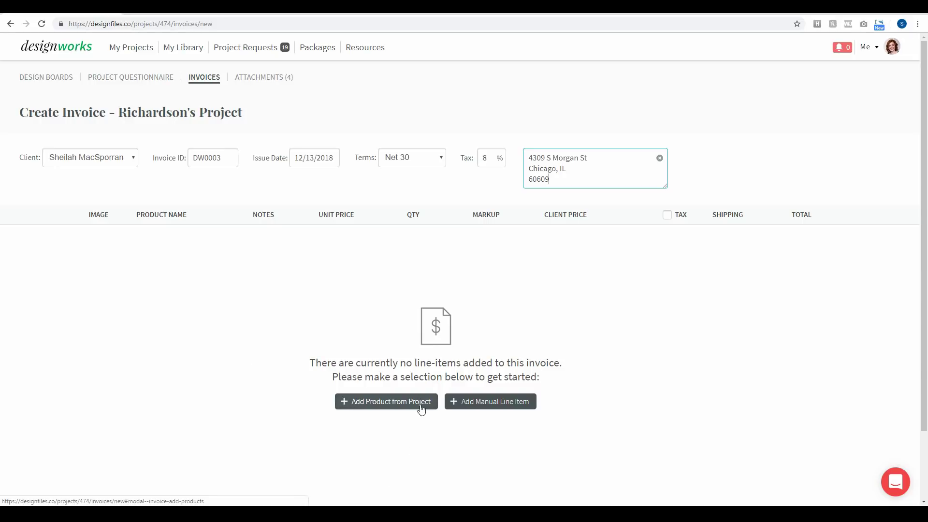
- Filter the project product picker to Approved Products and select all ten
{"action": "left_click", "coordinate": [382, 401]}
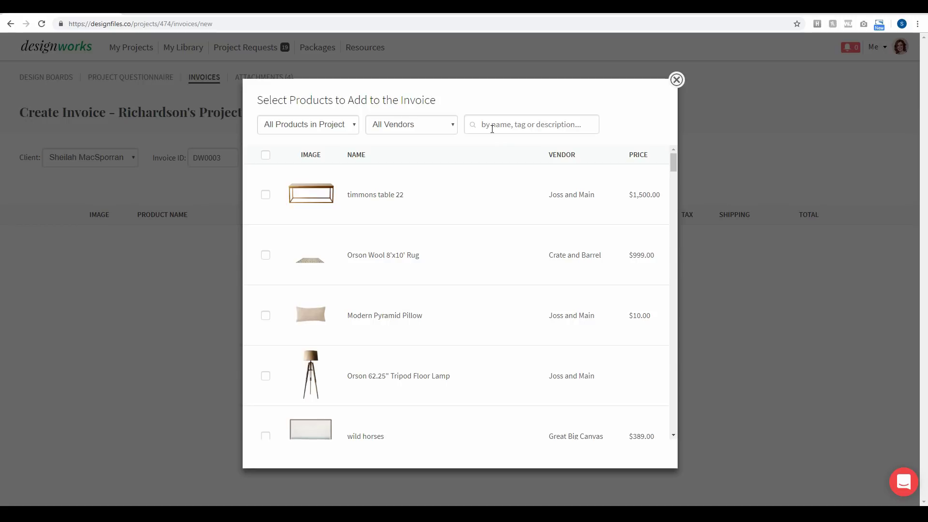
{"action": "left_click", "coordinate": [355, 130]}
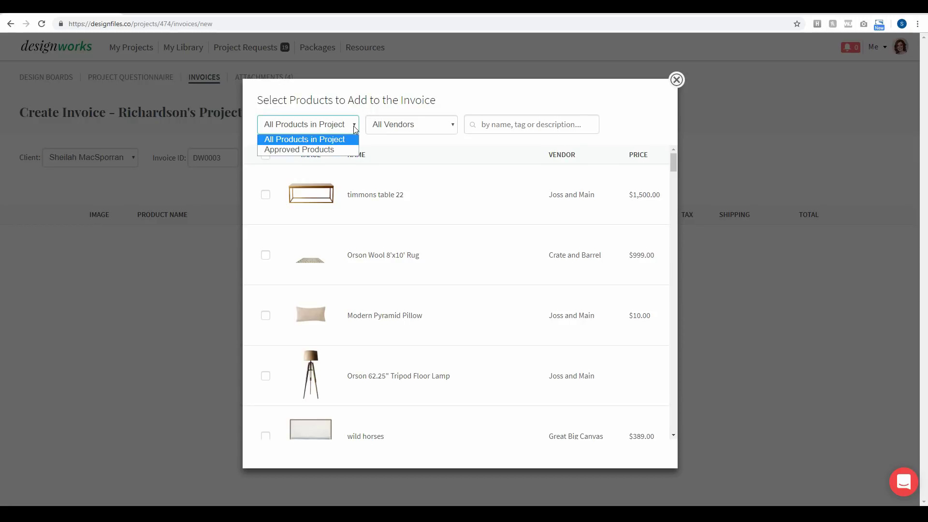
{"action": "left_click", "coordinate": [296, 150]}
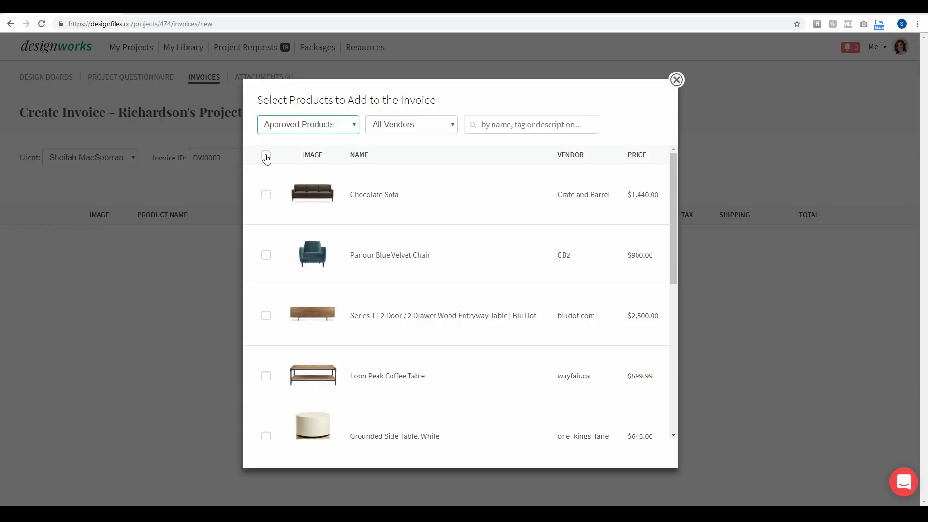
{"action": "left_click", "coordinate": [266, 155]}
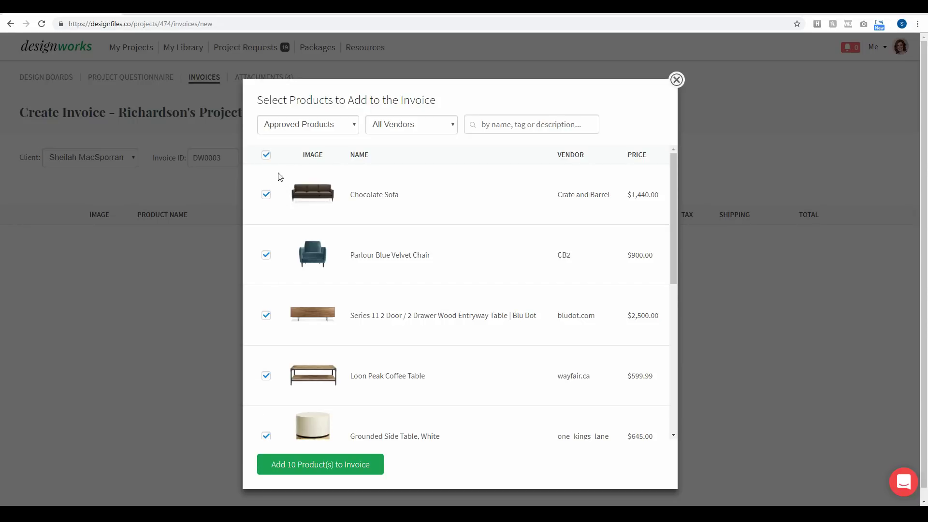
{"action": "left_click", "coordinate": [266, 156]}
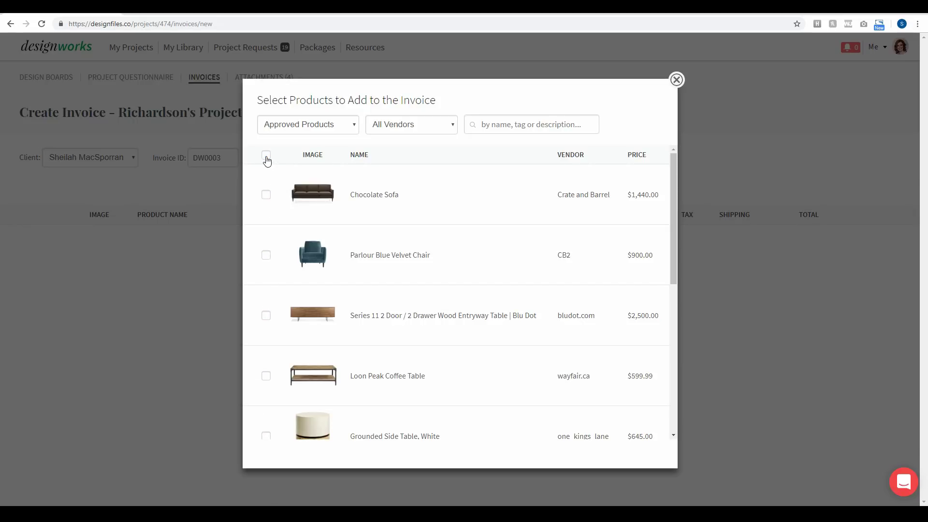
{"action": "left_click", "coordinate": [266, 196]}
{"action": "left_click", "coordinate": [267, 256]}
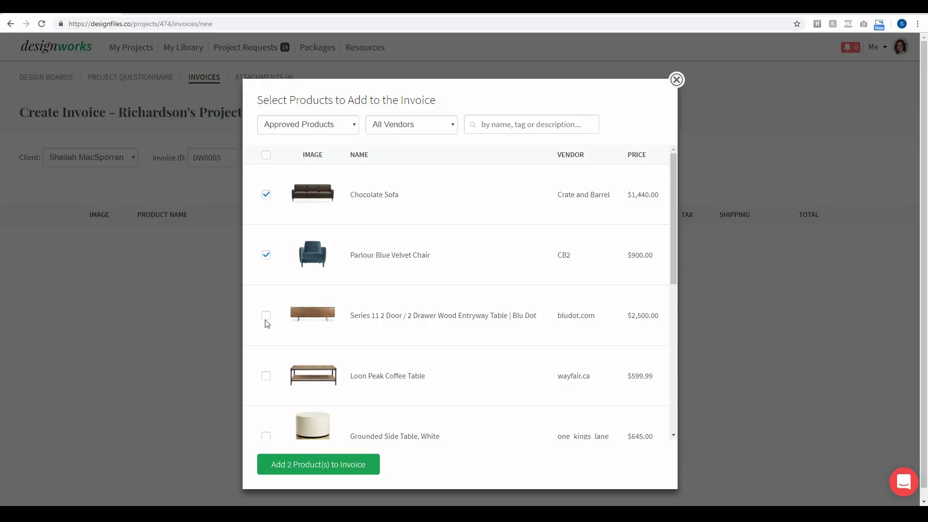
{"action": "left_click", "coordinate": [266, 376]}
{"action": "left_click", "coordinate": [266, 155]}
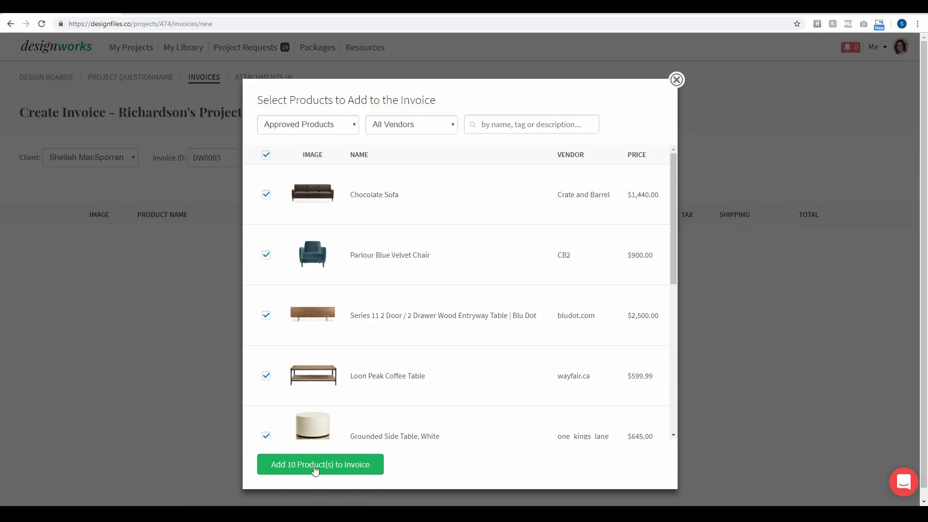
- Add the ten products, mark the Chocolate Sofa up 30% to $1684.80, and tax every line
{"action": "left_click", "coordinate": [345, 468]}
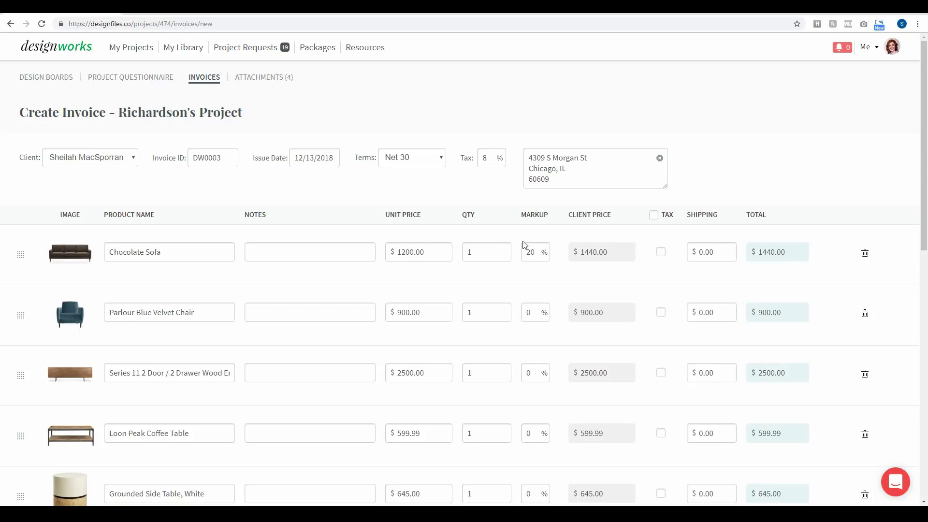
{"action": "left_click_drag", "start_coordinate": [530, 251], "coordinate": [524, 251]}
{"action": "type", "text": "3"}
{"action": "left_click", "coordinate": [653, 215]}
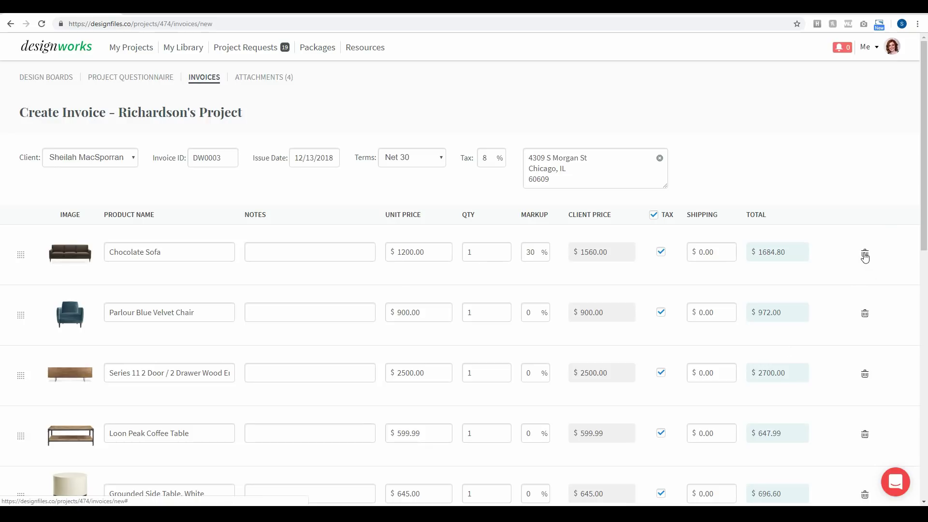
- Scroll down to review the $8597.97 subtotal, $687.84 tax and $9285.81 total
{"action": "scroll", "coordinate": [802, 331], "scroll_direction": "down", "scroll_amount": 6}
{"action": "scroll", "coordinate": [802, 333], "scroll_direction": "down", "scroll_amount": 3}
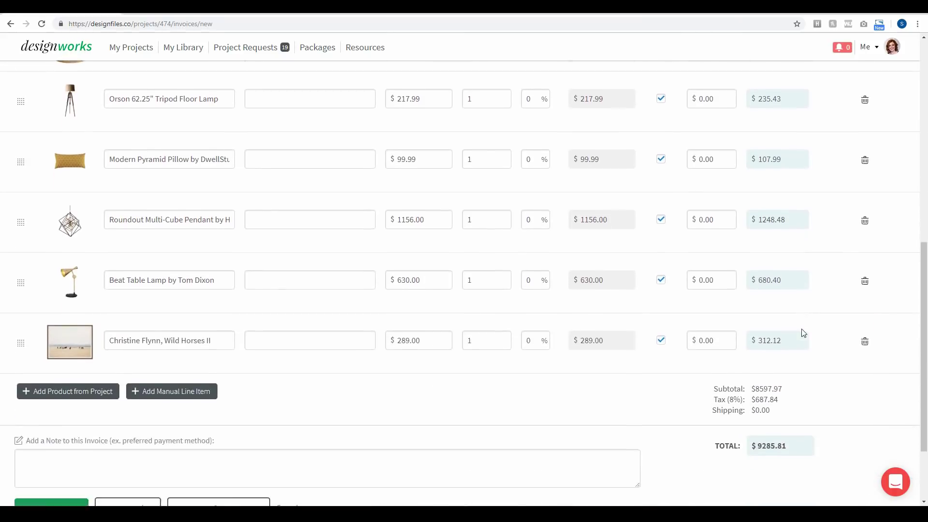
{"action": "scroll", "coordinate": [803, 332], "scroll_direction": "down", "scroll_amount": 3}
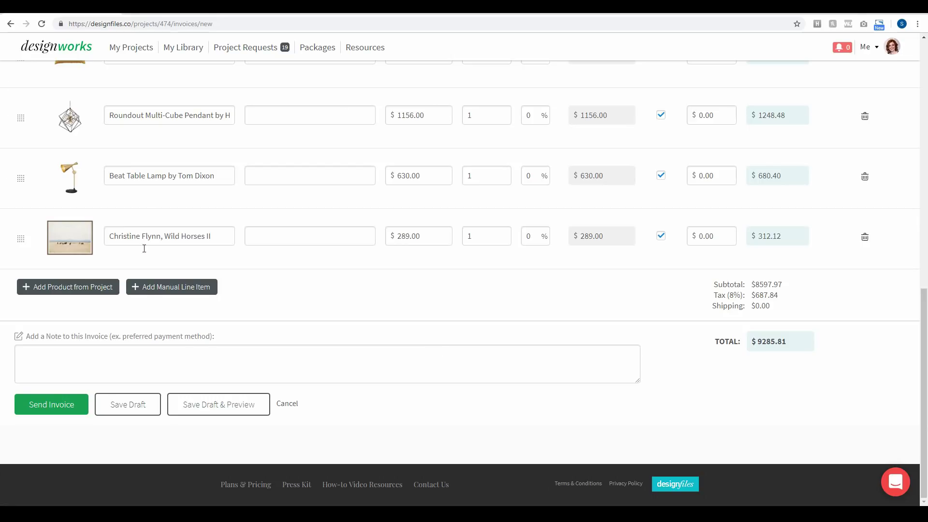
- Add a taxable manual line 'Design Hours', 8 at $75.00, totalling $648.00
{"action": "left_click", "coordinate": [176, 286]}
{"action": "left_click", "coordinate": [171, 294]}
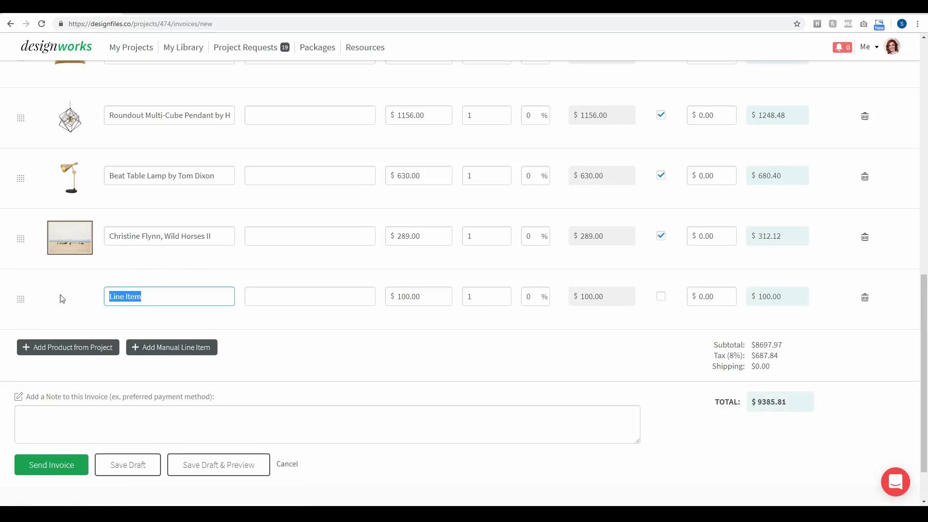
{"action": "type", "text": "Design"}
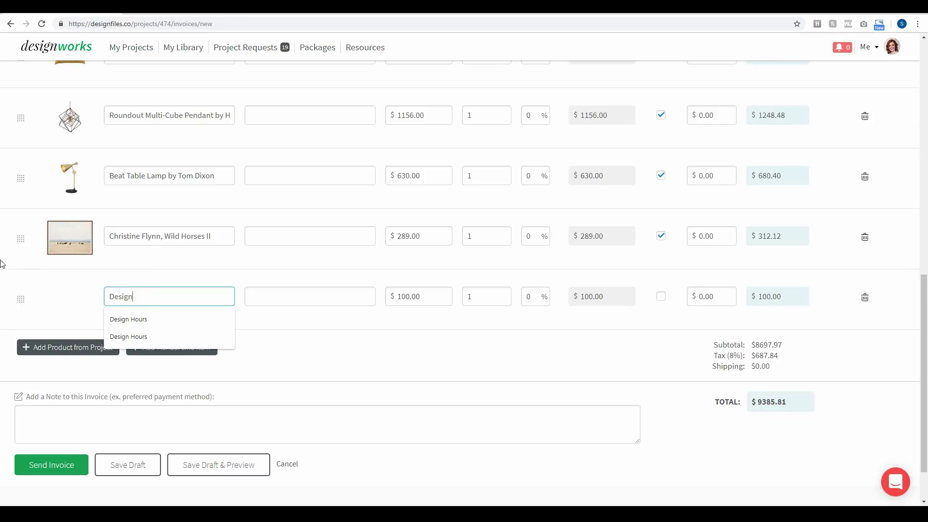
{"action": "left_click", "coordinate": [122, 320]}
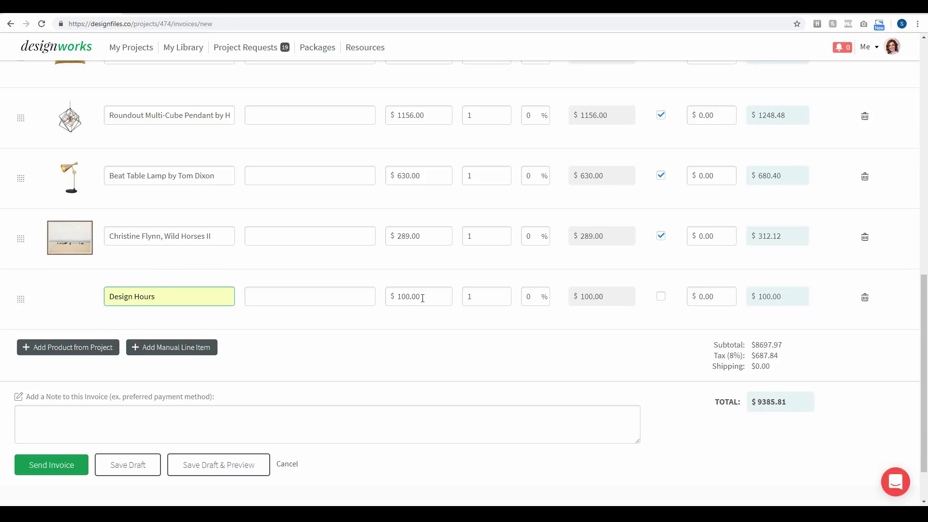
{"action": "left_click", "coordinate": [396, 292]}
{"action": "type", "text": "75.00"}
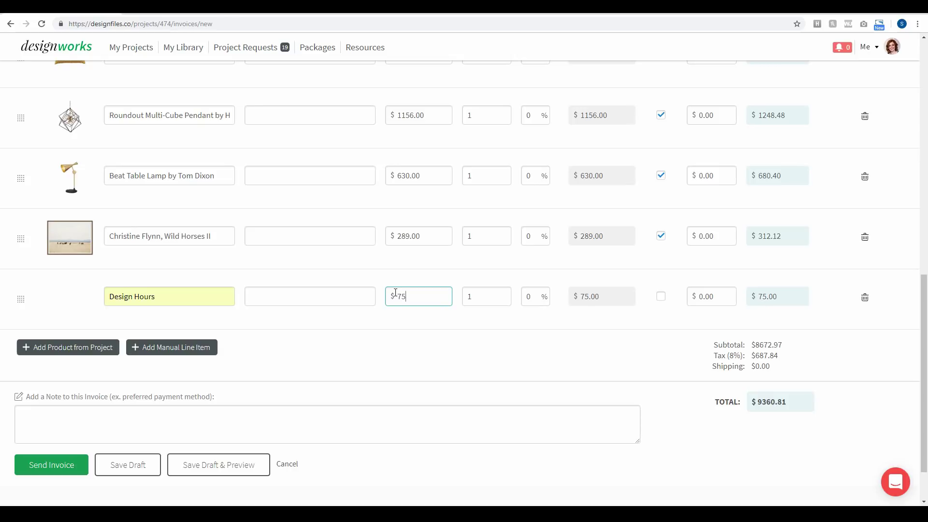
{"action": "left_click", "coordinate": [464, 291]}
{"action": "type", "text": "8"}
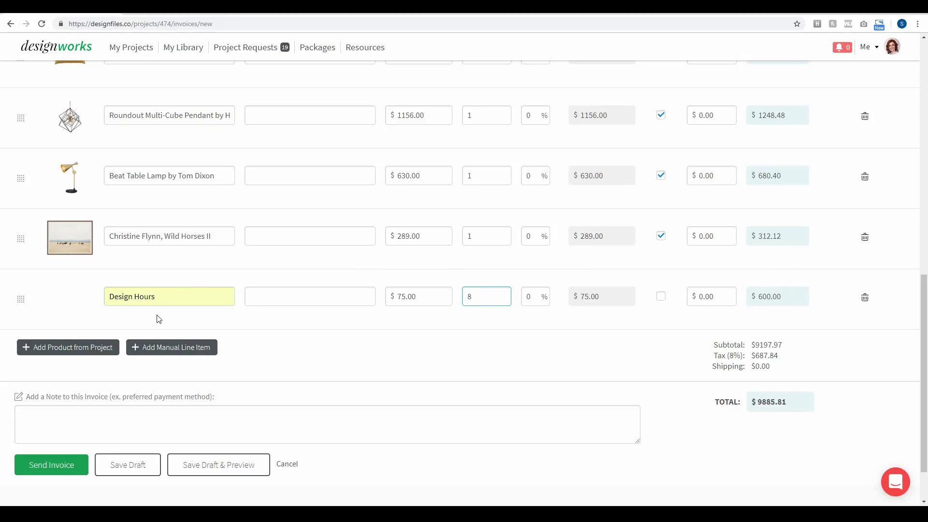
{"action": "left_click", "coordinate": [660, 300]}
{"action": "left_click", "coordinate": [48, 417]}
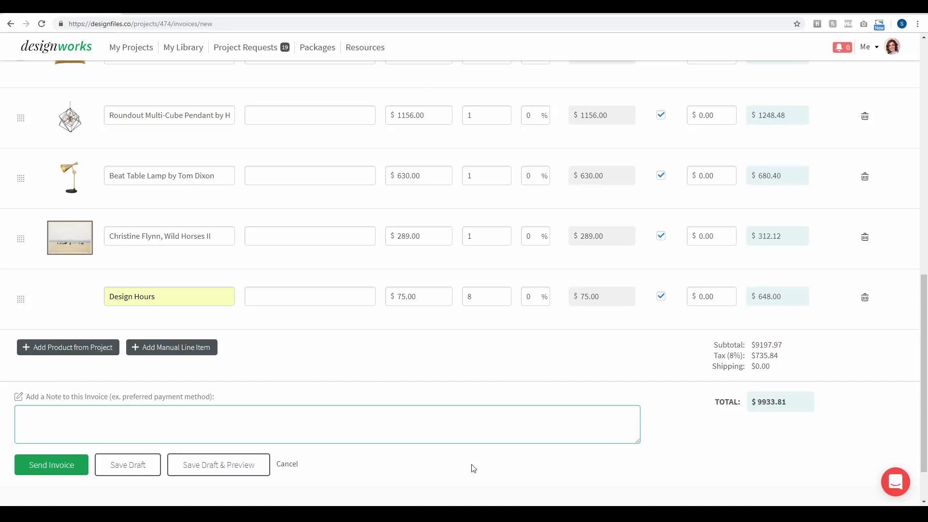
- Paste the direct-deposit request and Bank of Montreal details from Notepad into the invoice note
{"action": "key", "text": "alt+Tab"}
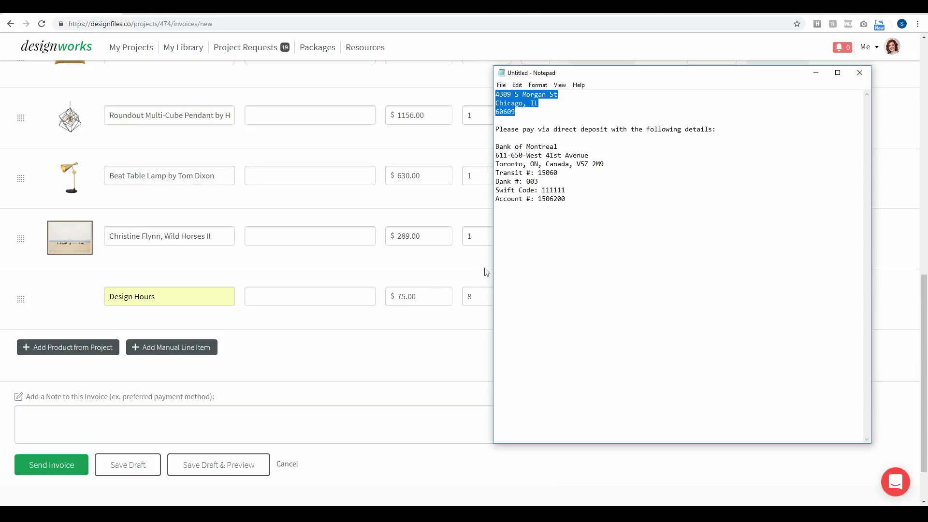
{"action": "mouse_move", "coordinate": [567, 199]}
{"action": "left_mouse_down"}
{"action": "mouse_move", "coordinate": [495, 146]}
{"action": "mouse_move", "coordinate": [495, 131]}
{"action": "left_mouse_up"}
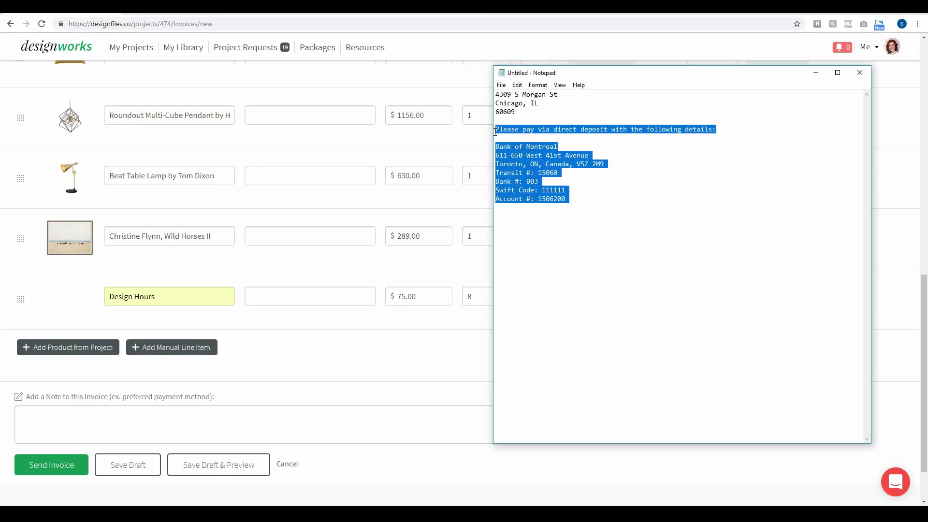
{"action": "key", "text": "ctrl+c"}
{"action": "left_click", "coordinate": [64, 419]}
{"action": "key", "text": "ctrl+v"}
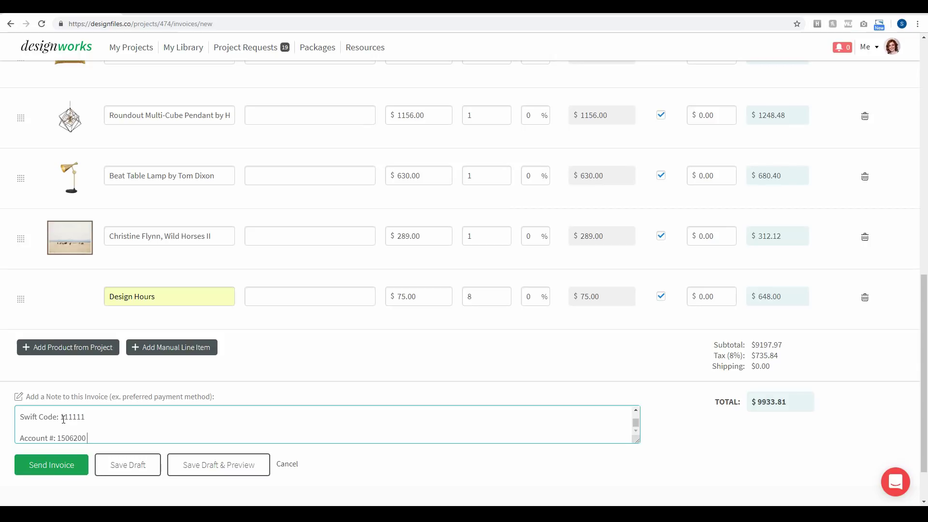
{"action": "left_click_drag", "start_coordinate": [637, 441], "coordinate": [921, 490]}
- Delete the blank lines between the bank details so the note is compact
{"action": "scroll", "coordinate": [83, 455], "scroll_direction": "down", "scroll_amount": 1}
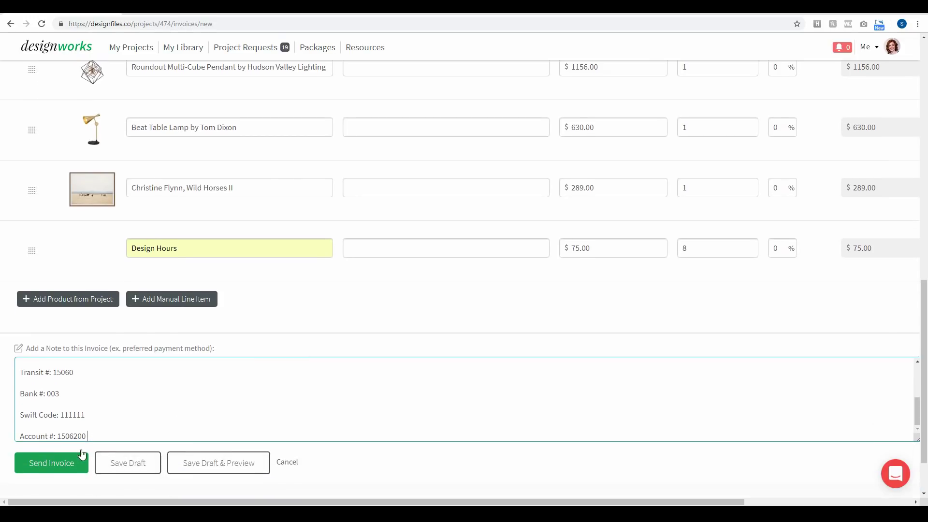
{"action": "left_click", "coordinate": [34, 427]}
{"action": "key", "text": "BackSpace"}
{"action": "left_click", "coordinate": [23, 414]}
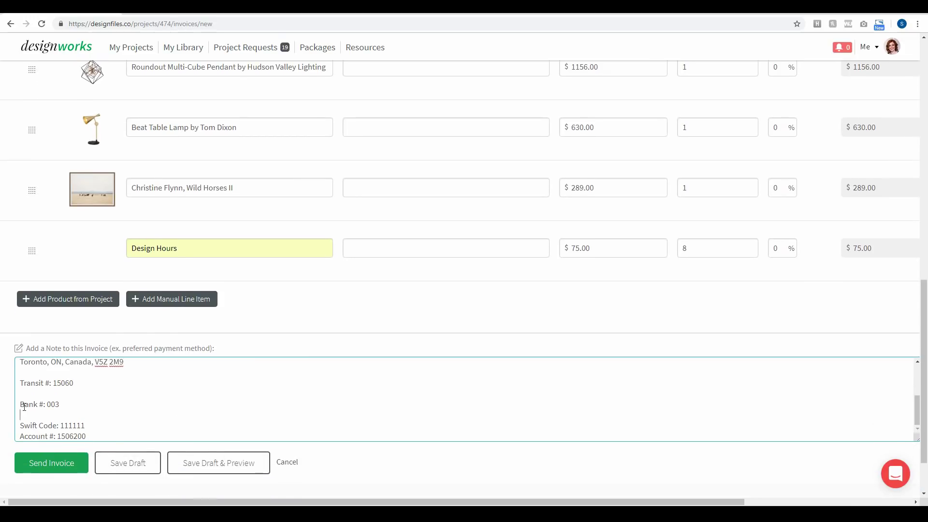
{"action": "key", "text": "BackSpace"}
{"action": "left_click", "coordinate": [25, 402]}
{"action": "key", "text": "BackSpace"}
{"action": "key", "text": "BackSpace"}
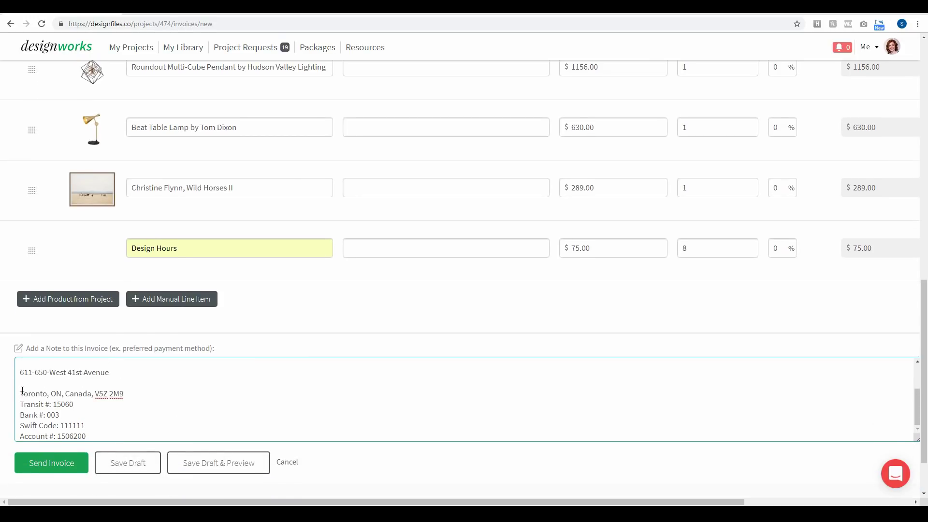
{"action": "left_click", "coordinate": [23, 384]}
{"action": "key", "text": "BackSpace"}
{"action": "left_click", "coordinate": [24, 373]}
{"action": "key", "text": "BackSpace"}
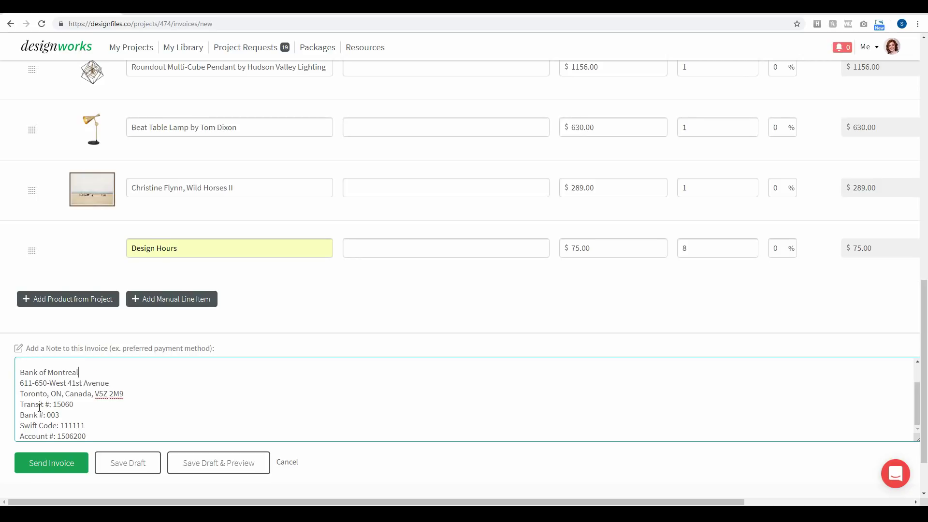
{"action": "scroll", "coordinate": [24, 372], "scroll_direction": "up", "scroll_amount": 2}
{"action": "left_click", "coordinate": [22, 394]}
{"action": "key", "text": "BackSpace"}
{"action": "key", "text": "BackSpace"}
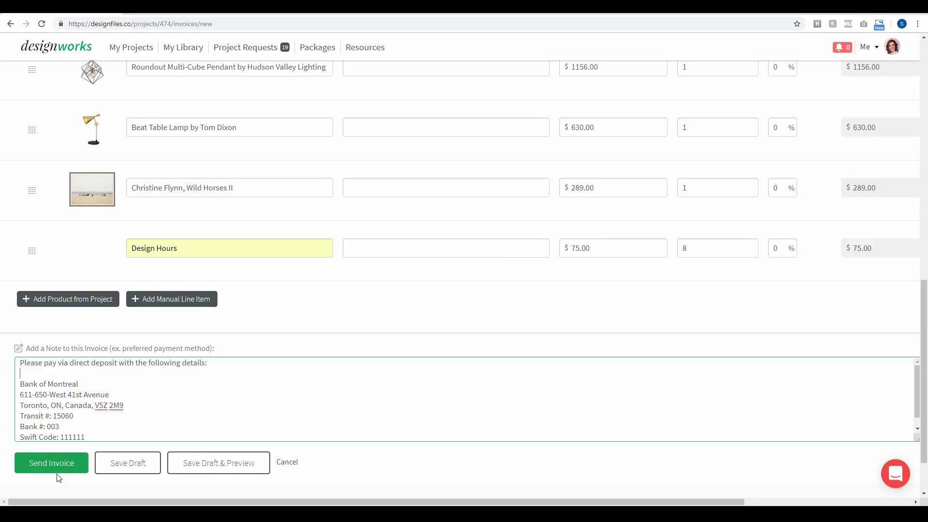
- Save the draft and scroll the client preview to the $9,933.81 total and payment note
{"action": "left_click", "coordinate": [221, 467]}
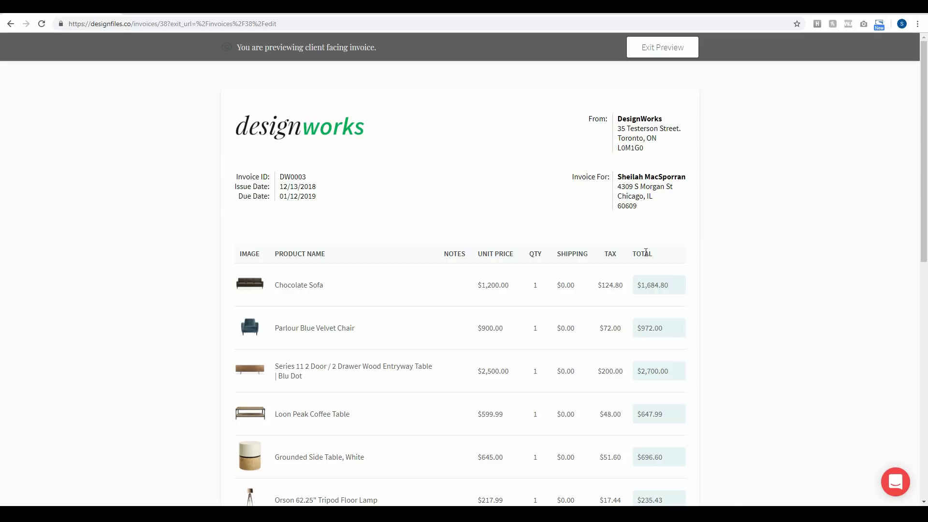
{"action": "scroll", "coordinate": [570, 393], "scroll_direction": "down", "scroll_amount": 3}
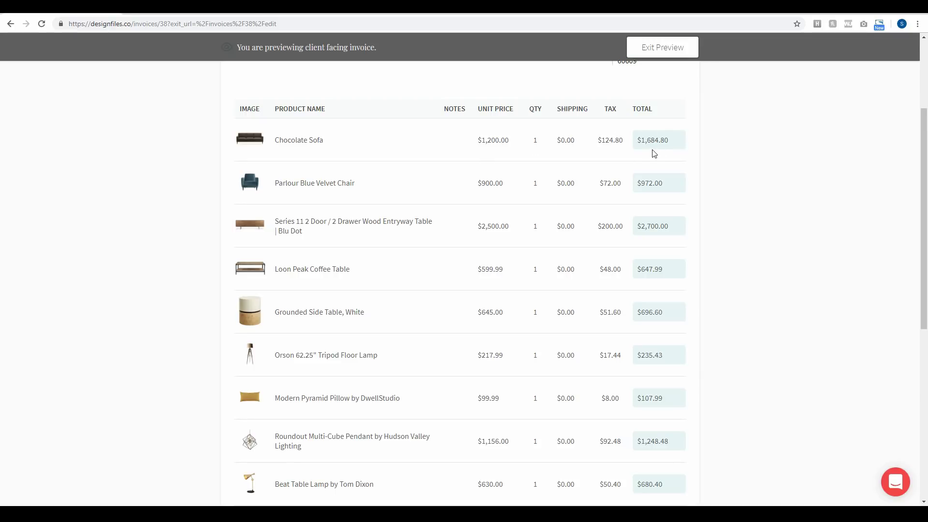
{"action": "scroll", "coordinate": [589, 344], "scroll_direction": "down", "scroll_amount": 7}
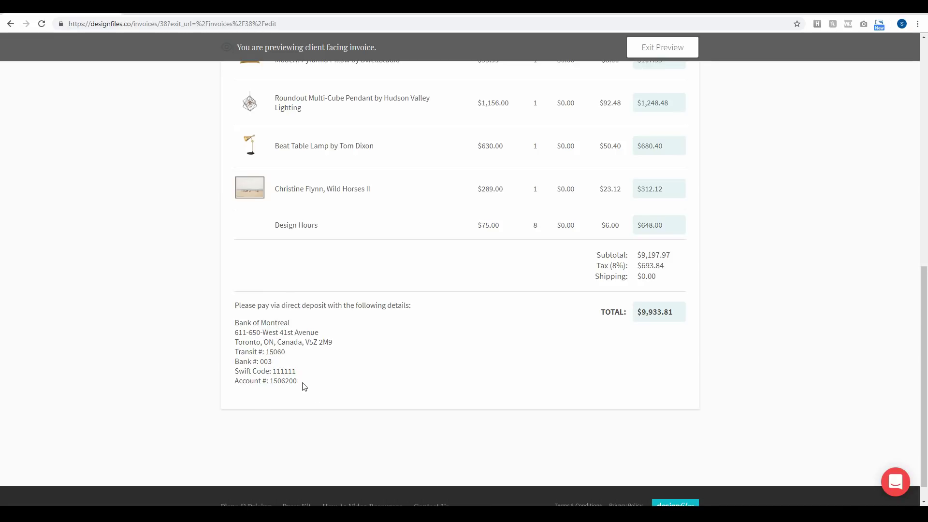
- Leave the preview and save invoice DW0003 as a draft from the bottom of the form
{"action": "left_click", "coordinate": [664, 53]}
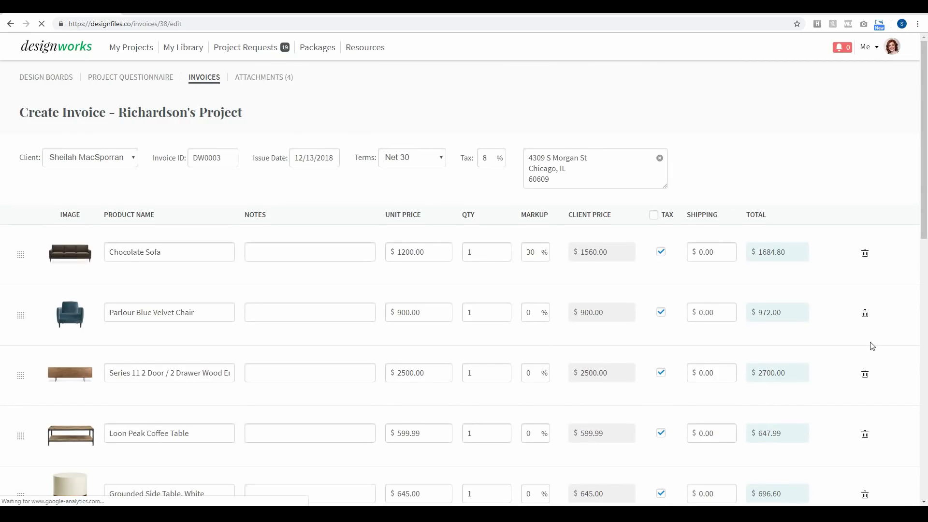
{"action": "scroll", "coordinate": [875, 344], "scroll_direction": "down", "scroll_amount": 2}
{"action": "scroll", "coordinate": [883, 341], "scroll_direction": "down", "scroll_amount": 10}
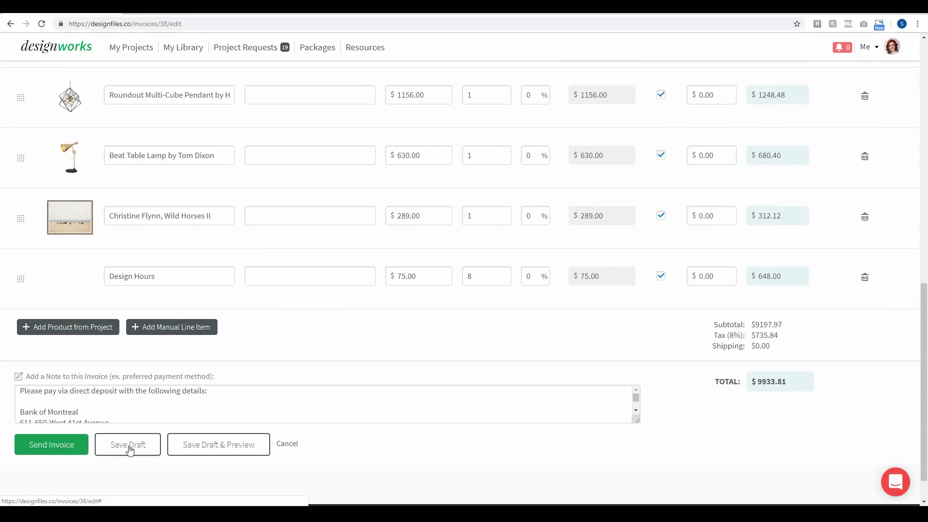
{"action": "left_click", "coordinate": [129, 450]}
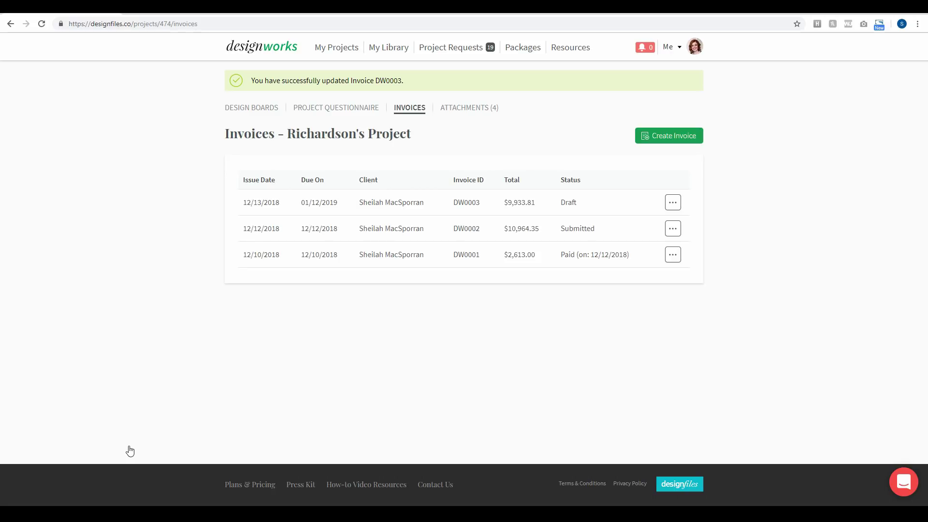
- Leave invoice DW0003's status as Draft and download it as a PDF
{"action": "left_click", "coordinate": [673, 205]}
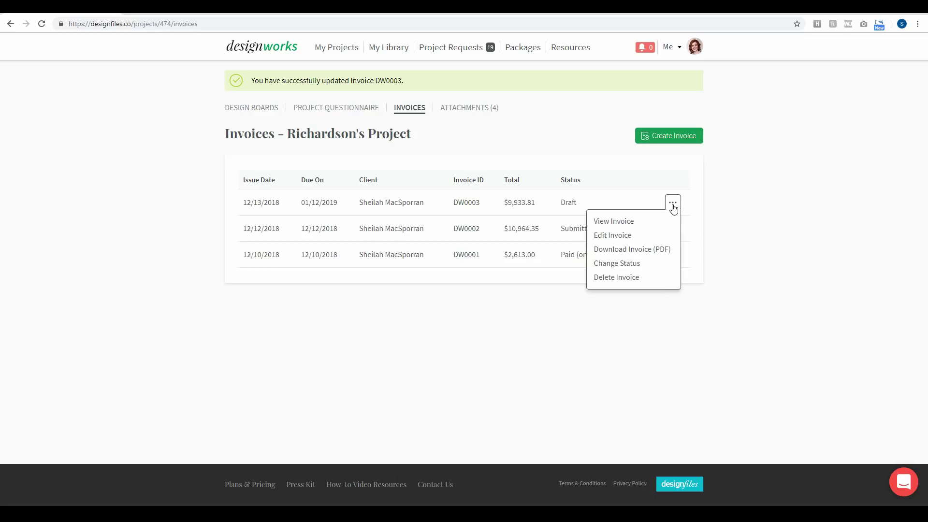
{"action": "left_click", "coordinate": [613, 265]}
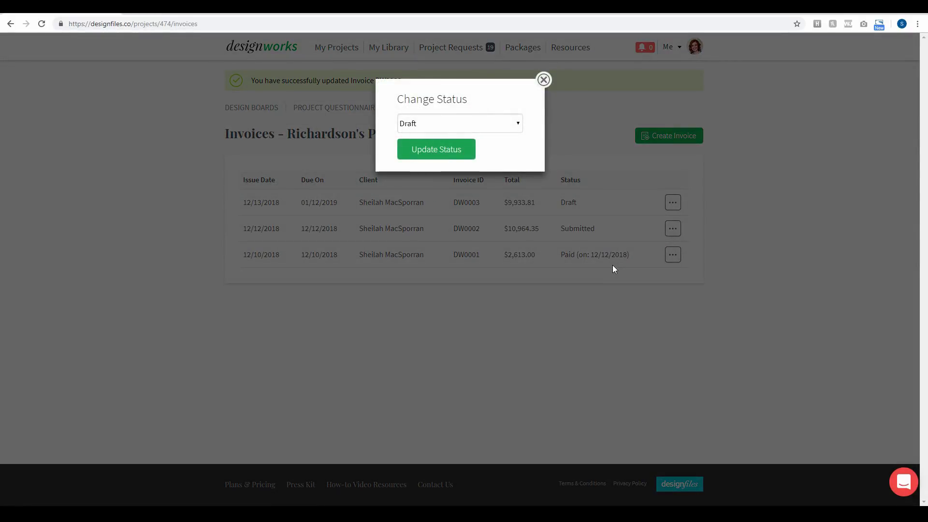
{"action": "left_click", "coordinate": [517, 124]}
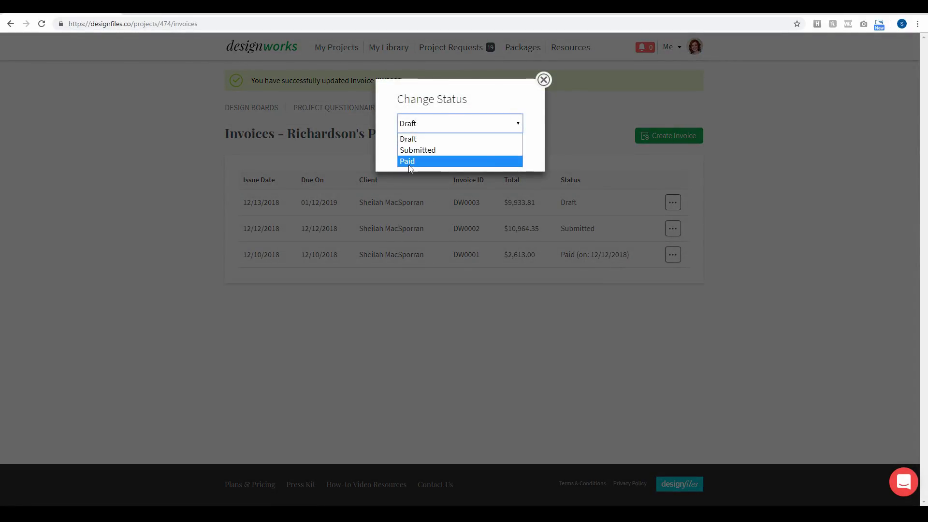
{"action": "left_click", "coordinate": [532, 103]}
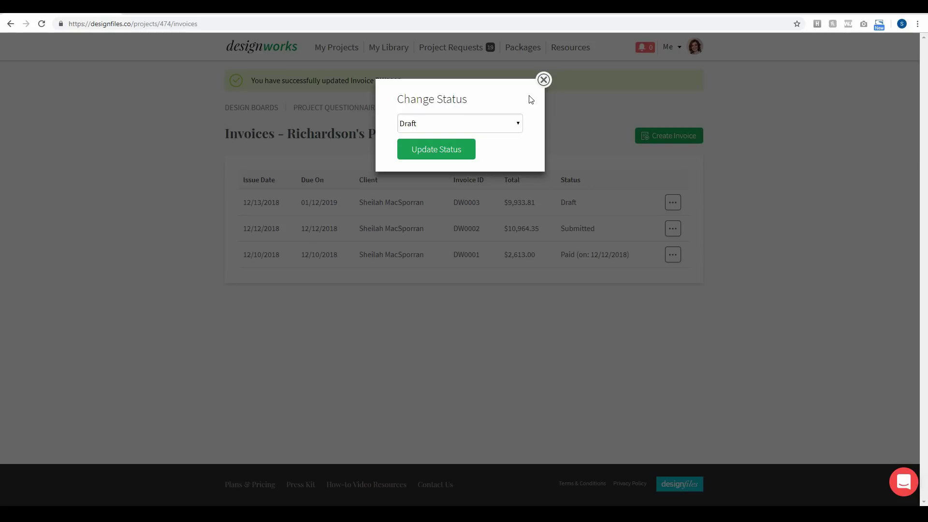
{"action": "left_click", "coordinate": [543, 80]}
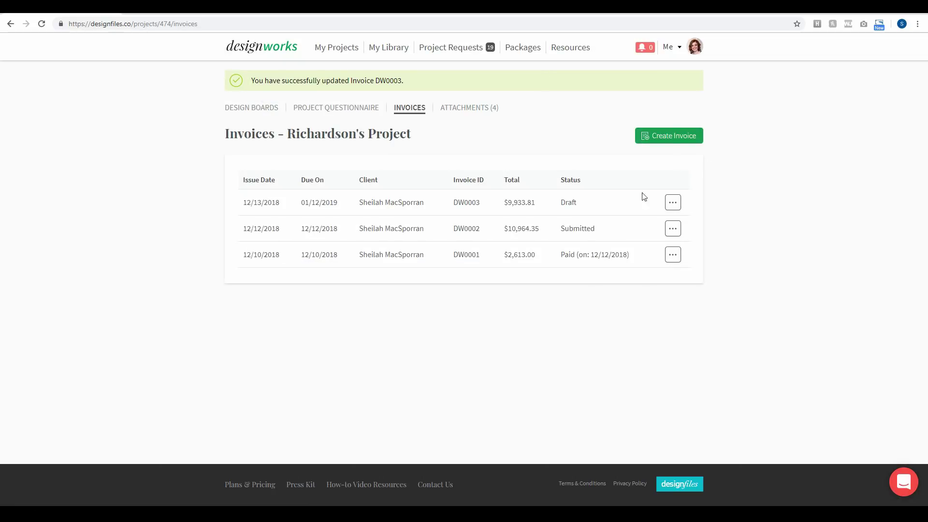
{"action": "left_click", "coordinate": [673, 203]}
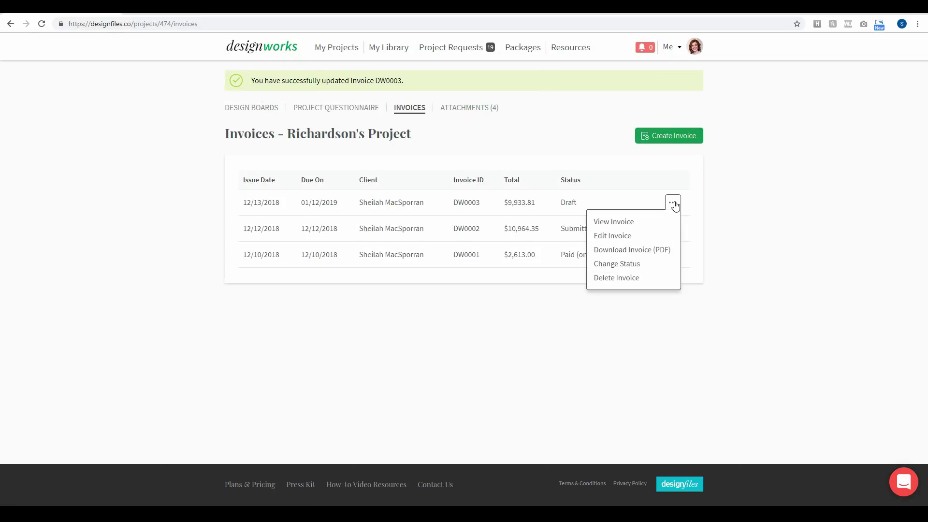
{"action": "left_click", "coordinate": [640, 254]}
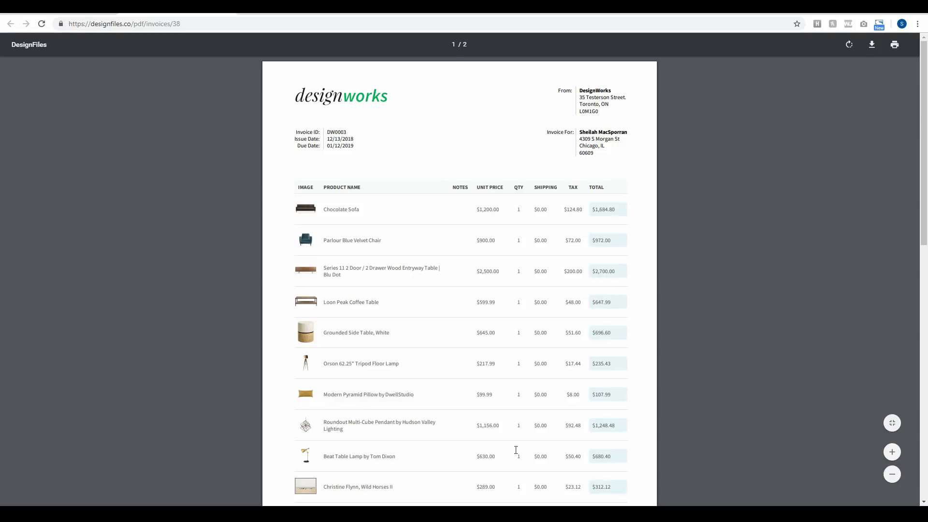
- Scroll through the DW0003 PDF's totals and bank details, then return to Richardson's Project invoices
{"action": "scroll", "coordinate": [360, 460], "scroll_direction": "down", "scroll_amount": 5}
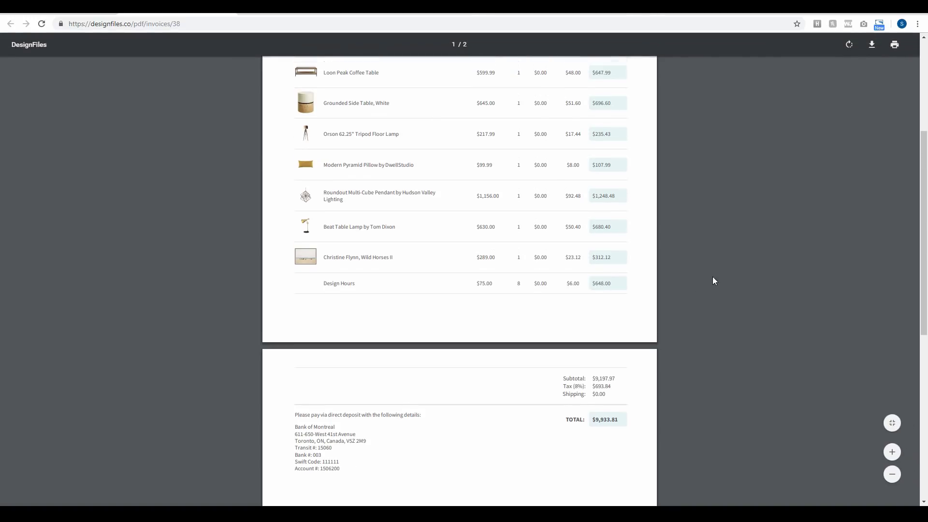
{"action": "scroll", "coordinate": [712, 276], "scroll_direction": "up", "scroll_amount": 1}
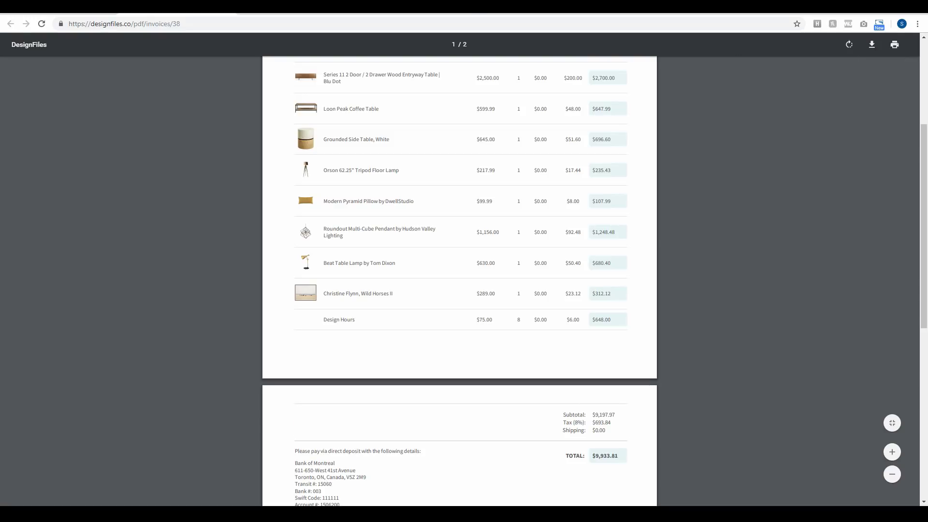
{"action": "left_click", "coordinate": [83, 12]}
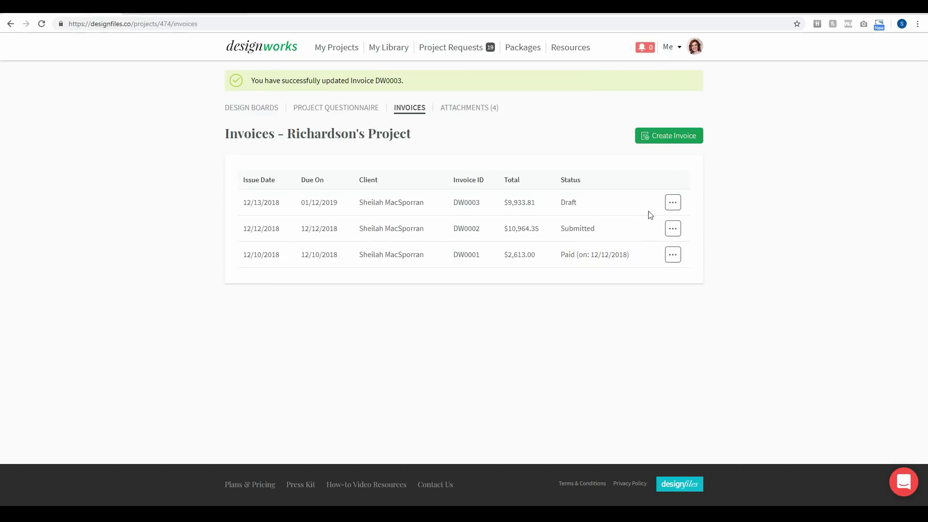
- Edit invoice DW0003 and send it to the client from the bottom of the invoice
{"action": "left_click", "coordinate": [673, 203]}
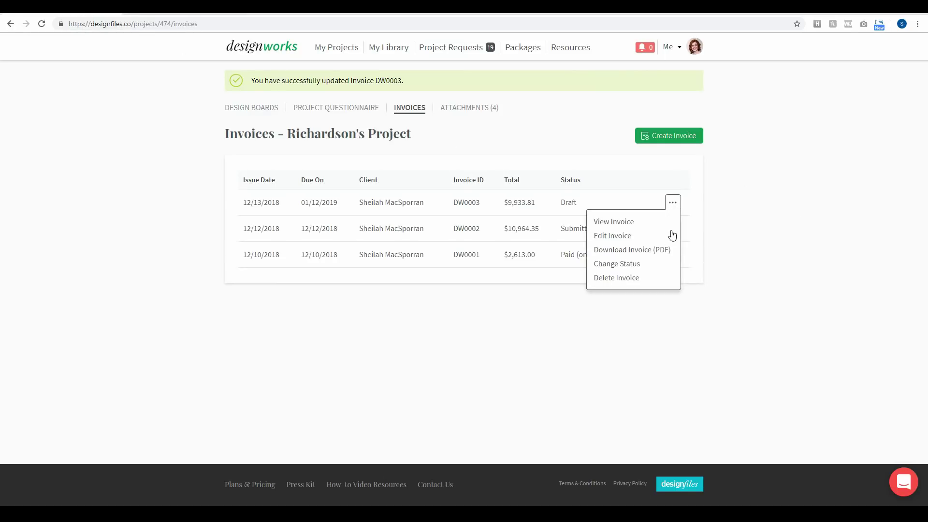
{"action": "left_click", "coordinate": [614, 237]}
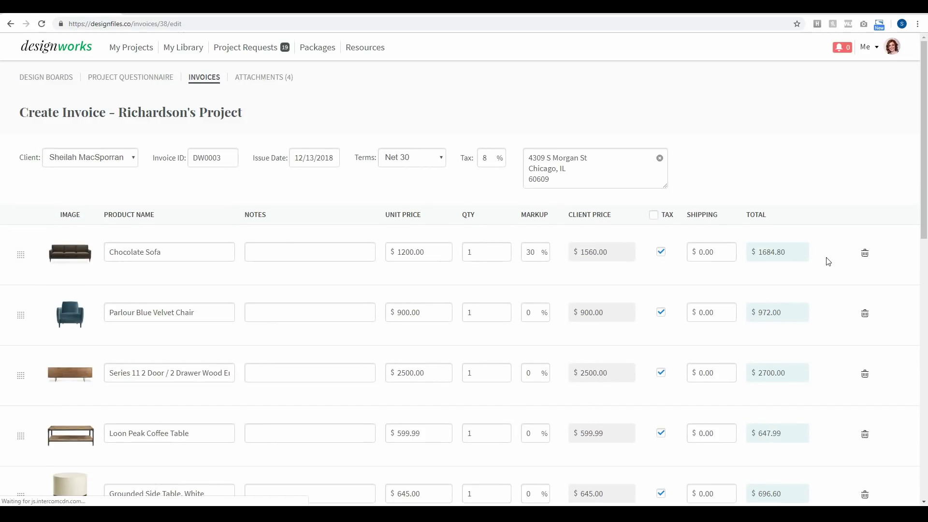
{"action": "scroll", "coordinate": [825, 312], "scroll_direction": "down", "scroll_amount": 10}
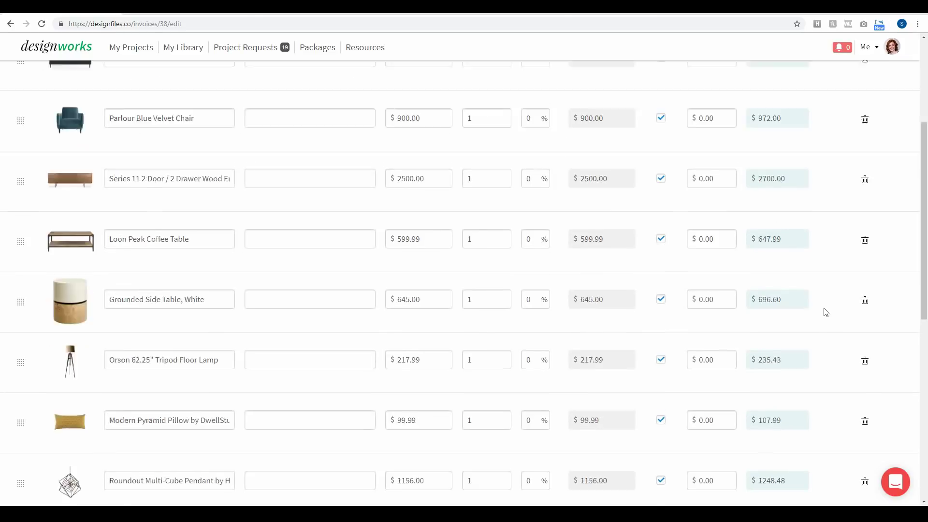
{"action": "scroll", "coordinate": [143, 245], "scroll_direction": "down", "scroll_amount": 3}
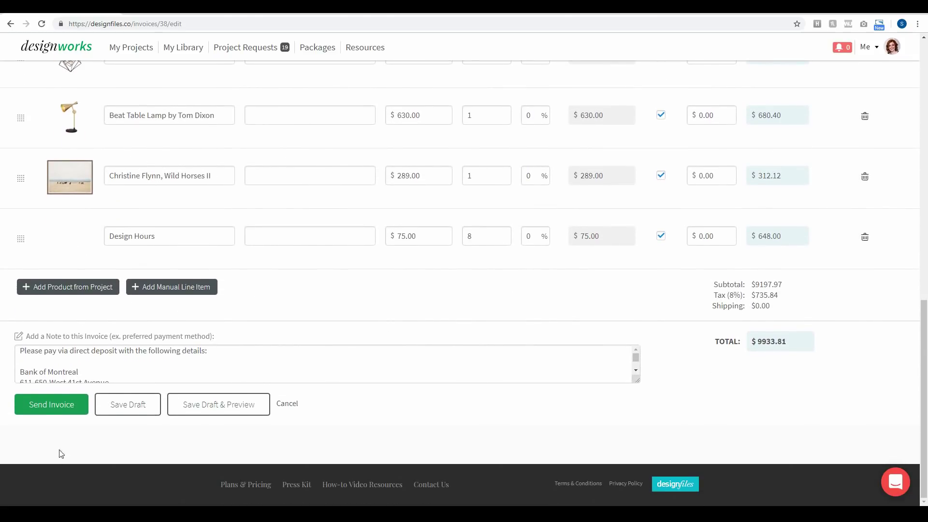
{"action": "left_click", "coordinate": [54, 407]}
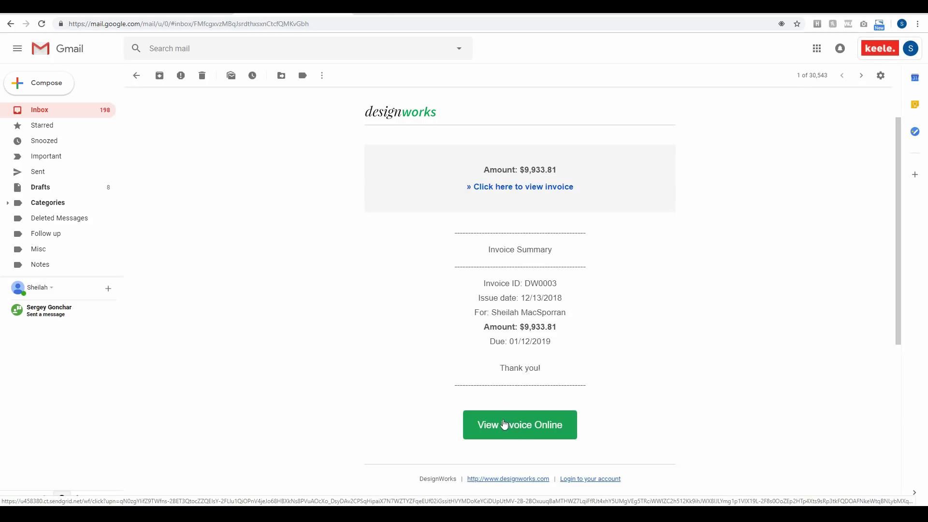
- Open the emailed invoice online and log in with the client's saved e-mail and password
{"action": "left_click", "coordinate": [522, 427]}
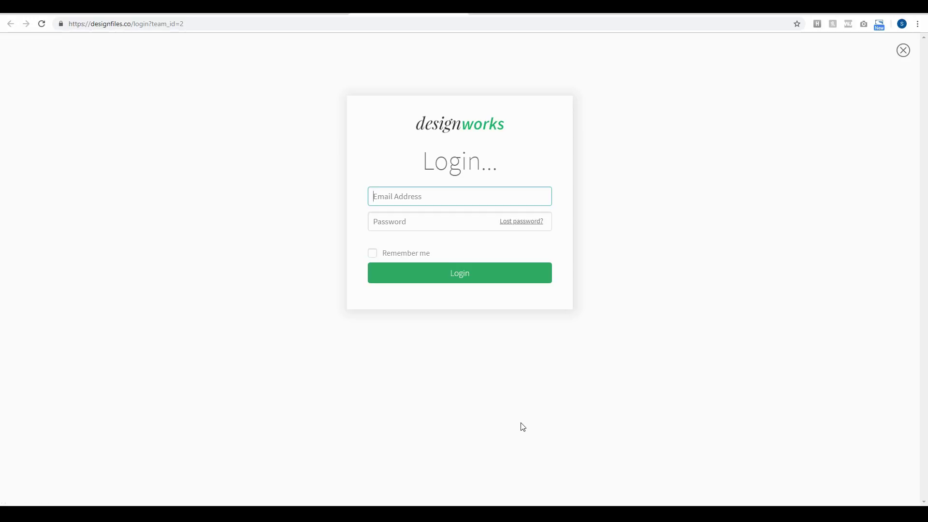
{"action": "left_click", "coordinate": [397, 200]}
{"action": "left_click", "coordinate": [393, 223]}
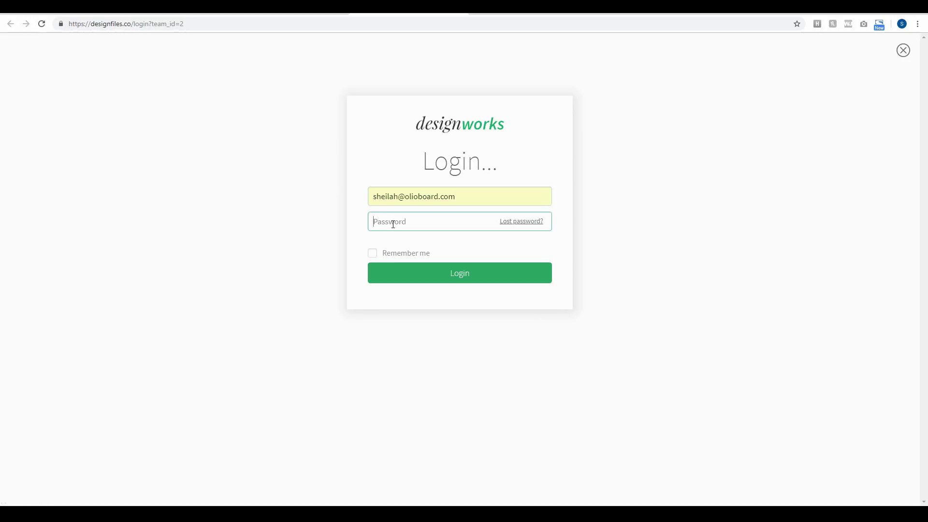
{"action": "type", "text": "••••••••••••"}
{"action": "key", "text": "Return"}
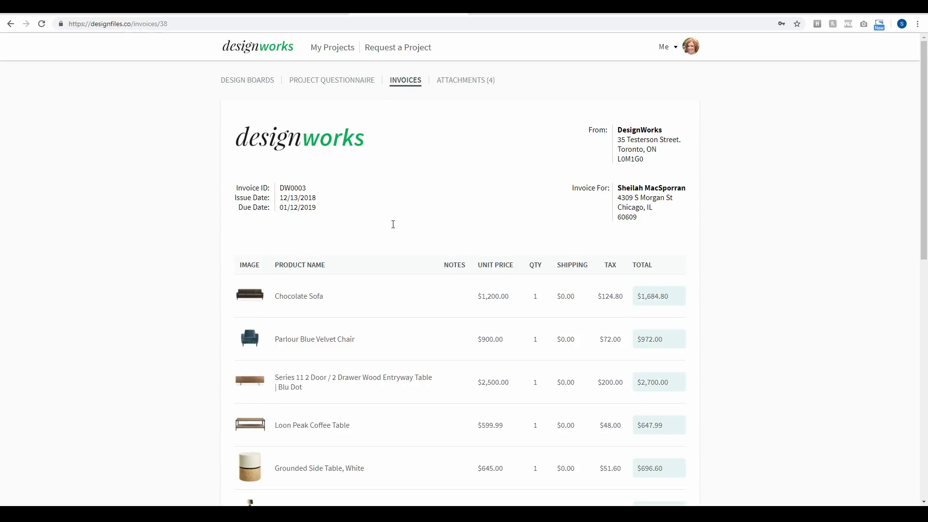
{"action": "scroll", "coordinate": [421, 259], "scroll_direction": "down", "scroll_amount": 3}
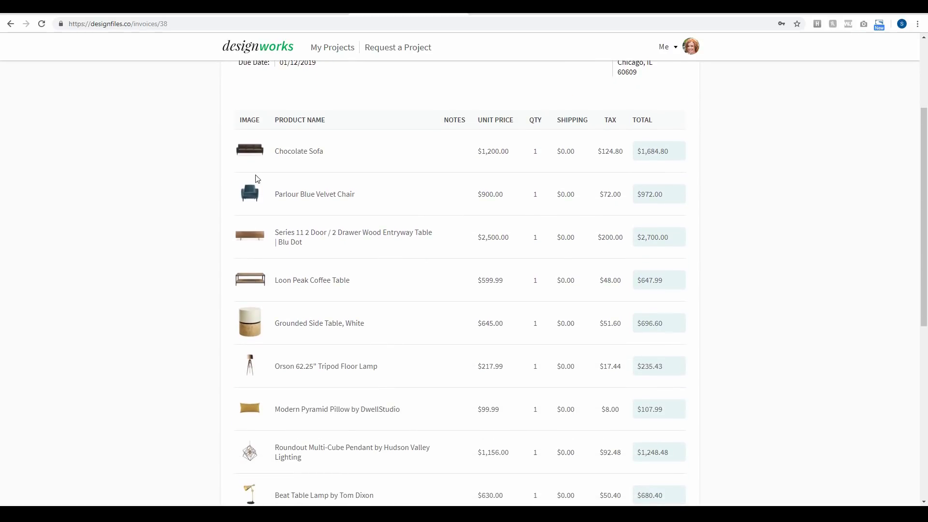
{"action": "scroll", "coordinate": [247, 356], "scroll_direction": "down", "scroll_amount": 1}
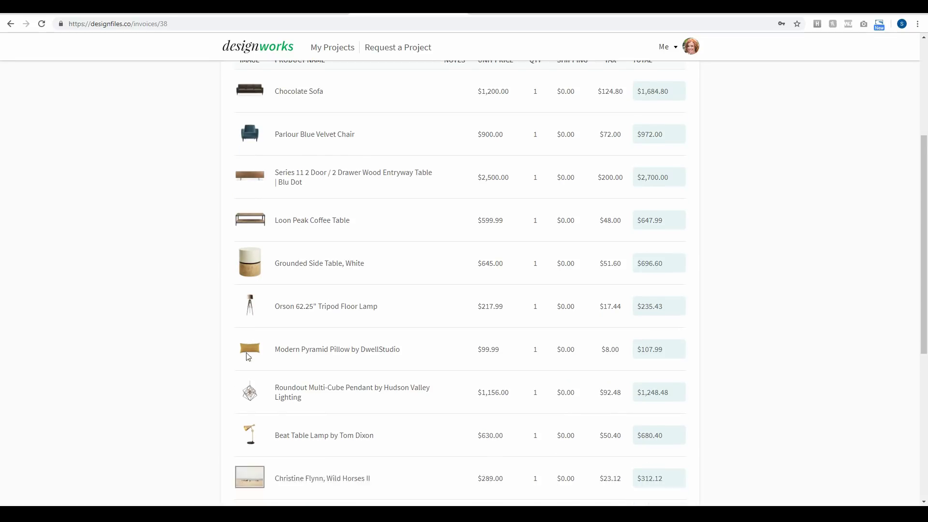
{"action": "scroll", "coordinate": [247, 357], "scroll_direction": "down", "scroll_amount": 1}
{"action": "scroll", "coordinate": [248, 357], "scroll_direction": "down", "scroll_amount": 2}
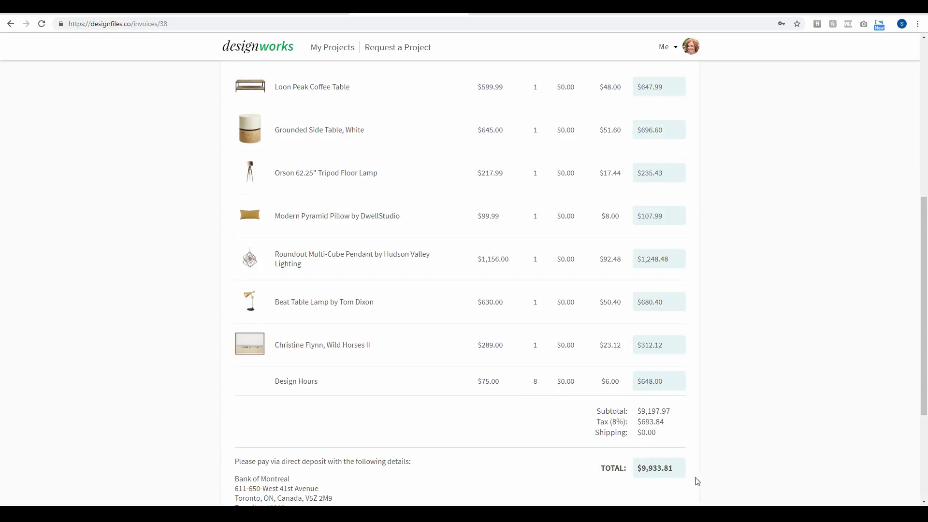
{"action": "scroll", "coordinate": [420, 384], "scroll_direction": "down", "scroll_amount": 2}
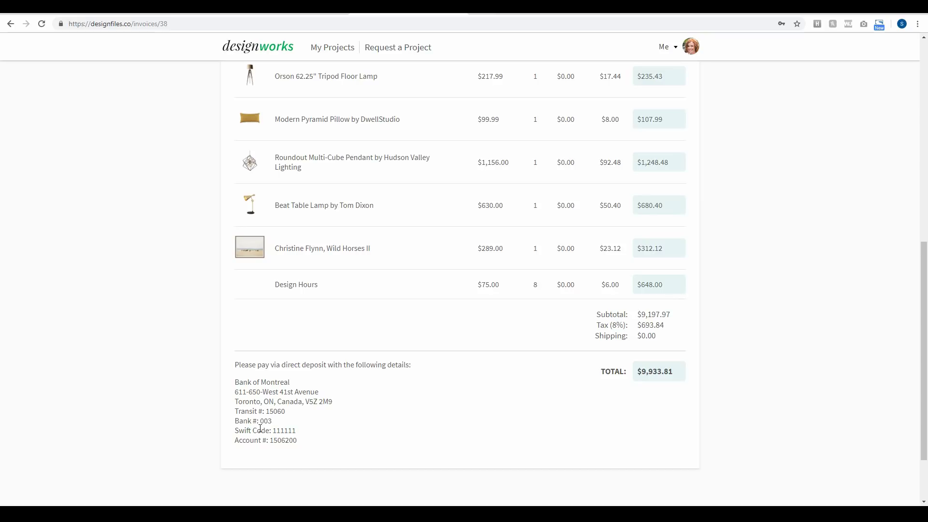
{"action": "scroll", "coordinate": [506, 405], "scroll_direction": "up", "scroll_amount": 6}
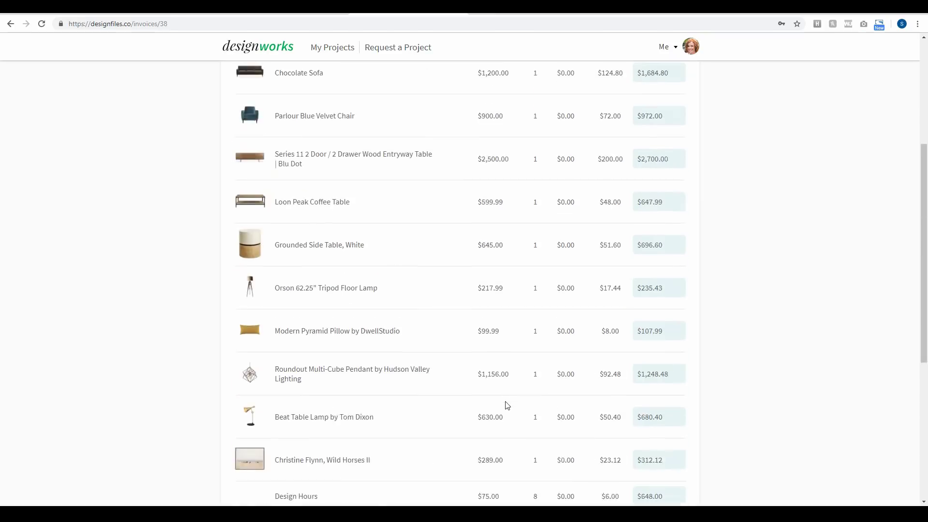
{"action": "scroll", "coordinate": [507, 405], "scroll_direction": "up", "scroll_amount": 3}
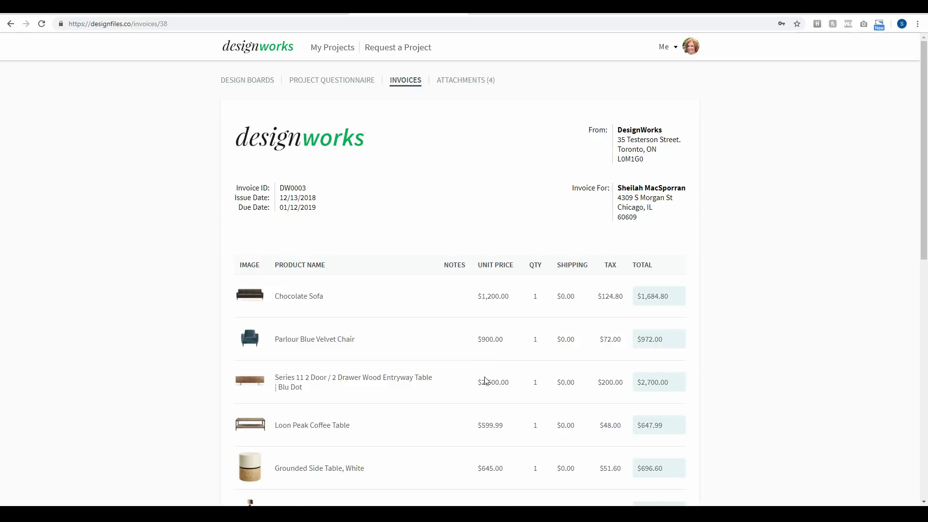
{"action": "scroll", "coordinate": [486, 382], "scroll_direction": "down", "scroll_amount": 10}
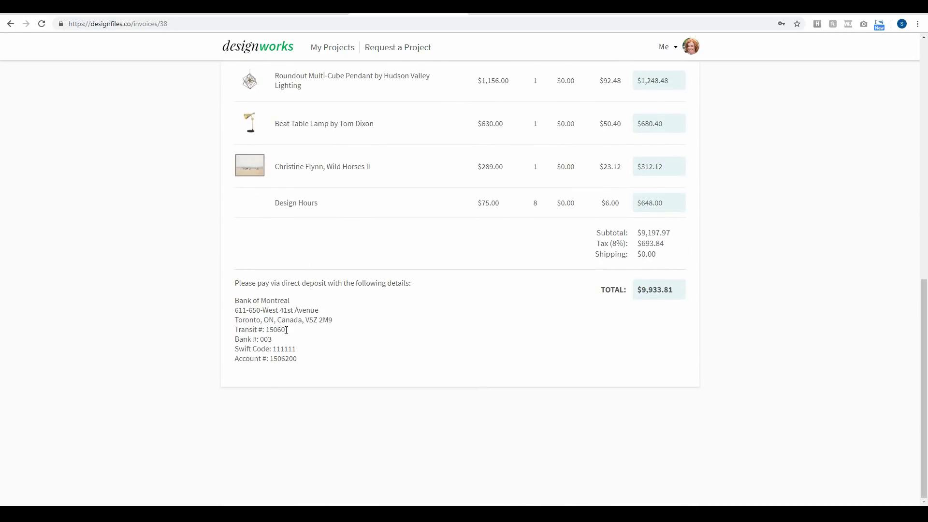